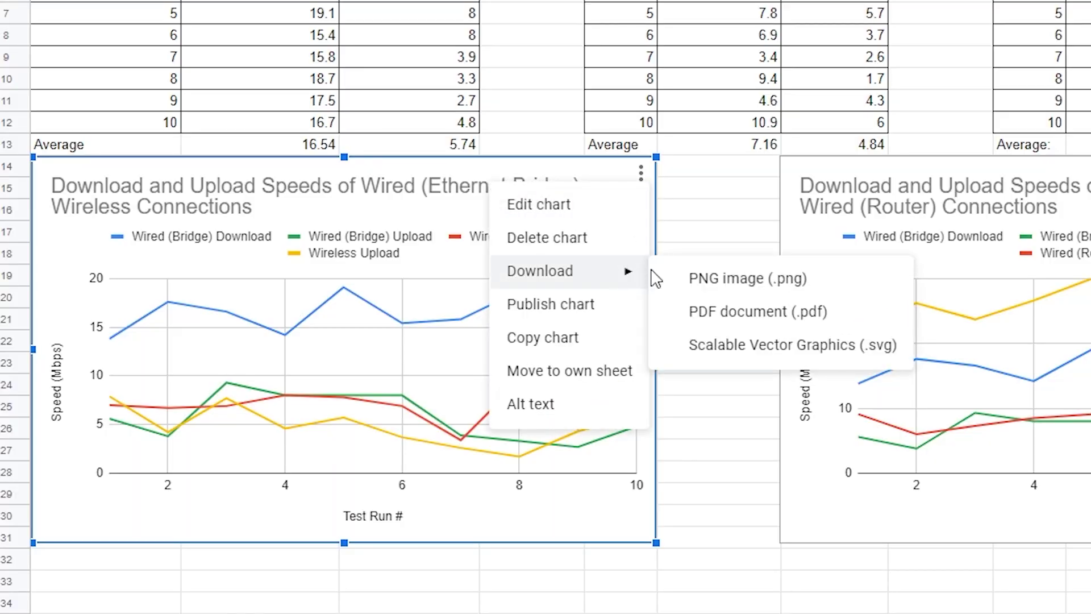
Show the PNG/PDF/SVG download options for the wired vs wireless speed line chart
{"action": "left_click", "coordinate": [681, 276]}
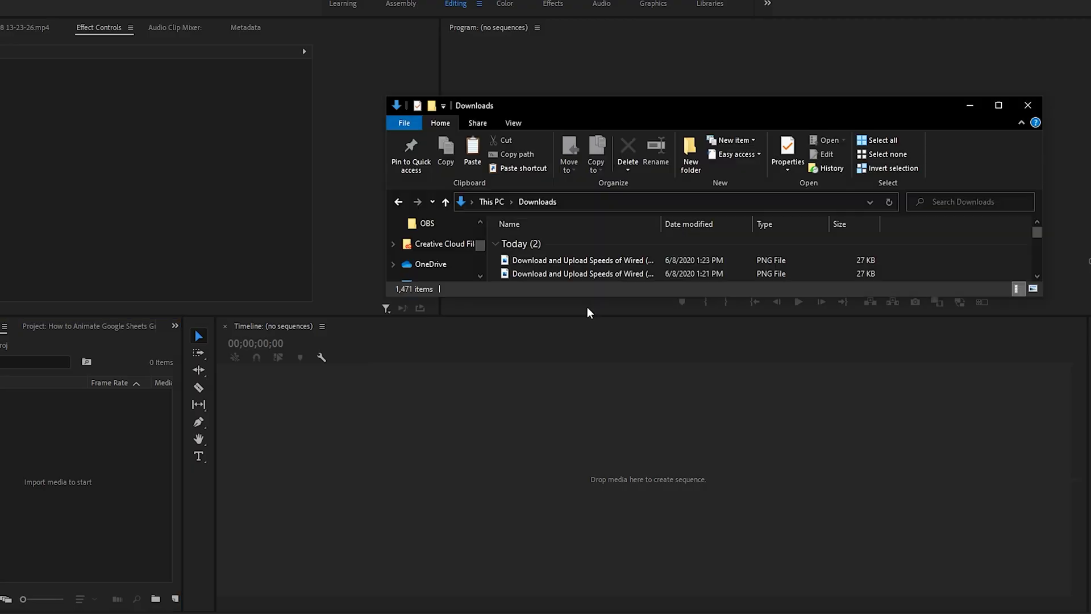
{"action": "left_click_drag", "start_coordinate": [587, 307], "coordinate": [121, 445]}
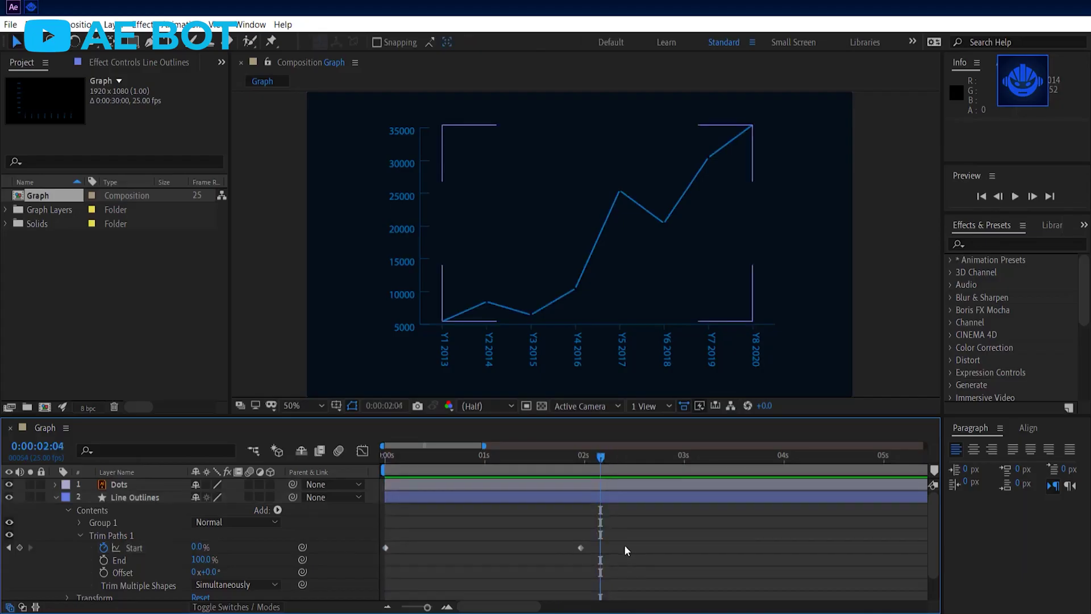
Select both Trim Paths Start keyframes on the Line Outlines layer
{"action": "left_click_drag", "start_coordinate": [625, 544], "coordinate": [368, 581]}
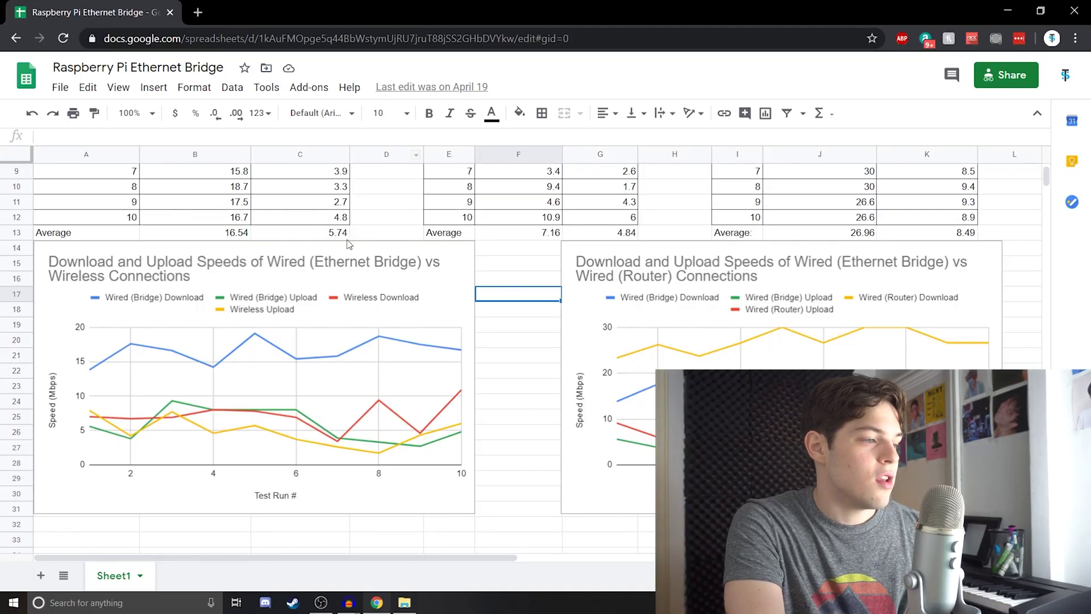
Select the left Wired (Ethernet Bridge) vs Wireless Connections chart and open its options menu
{"action": "scroll", "coordinate": [352, 243], "scroll_direction": "up", "scroll_amount": 3}
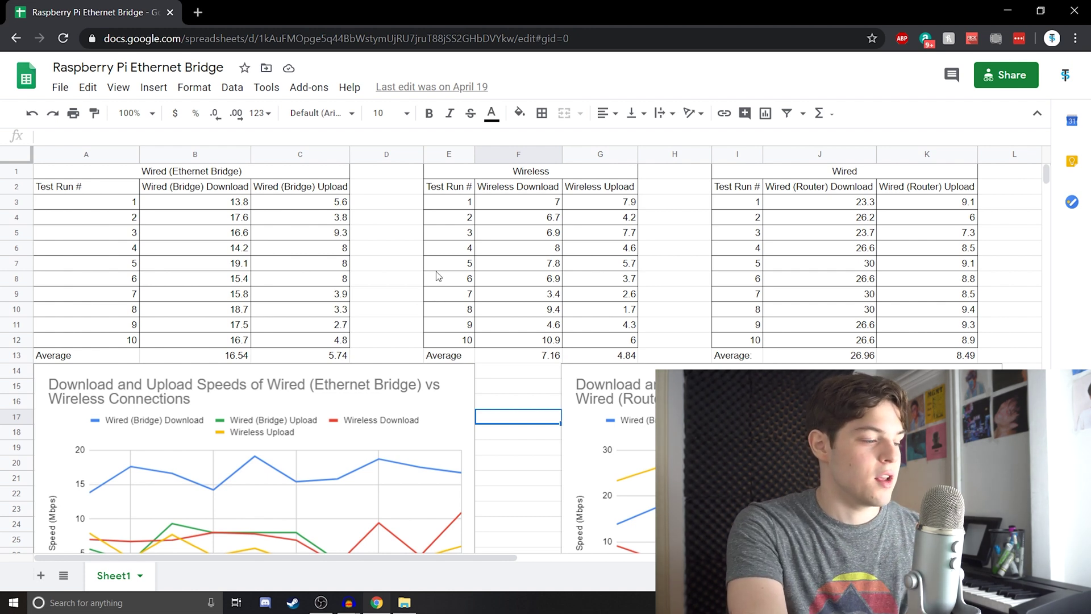
{"action": "scroll", "coordinate": [438, 276], "scroll_direction": "down", "scroll_amount": 2}
{"action": "left_click_drag", "start_coordinate": [487, 556], "coordinate": [736, 557]}
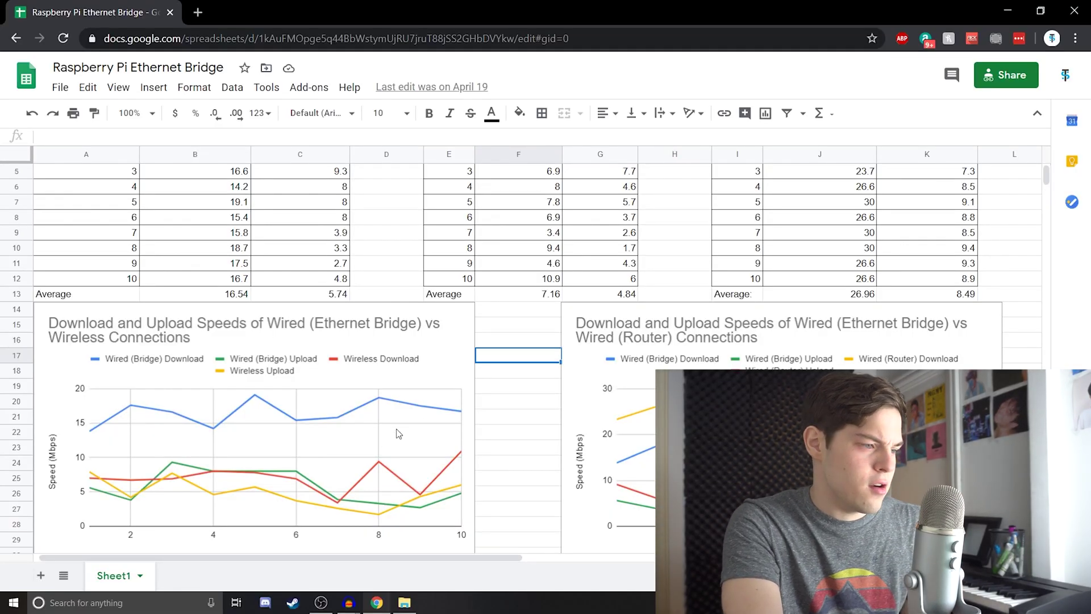
{"action": "left_click", "coordinate": [452, 371]}
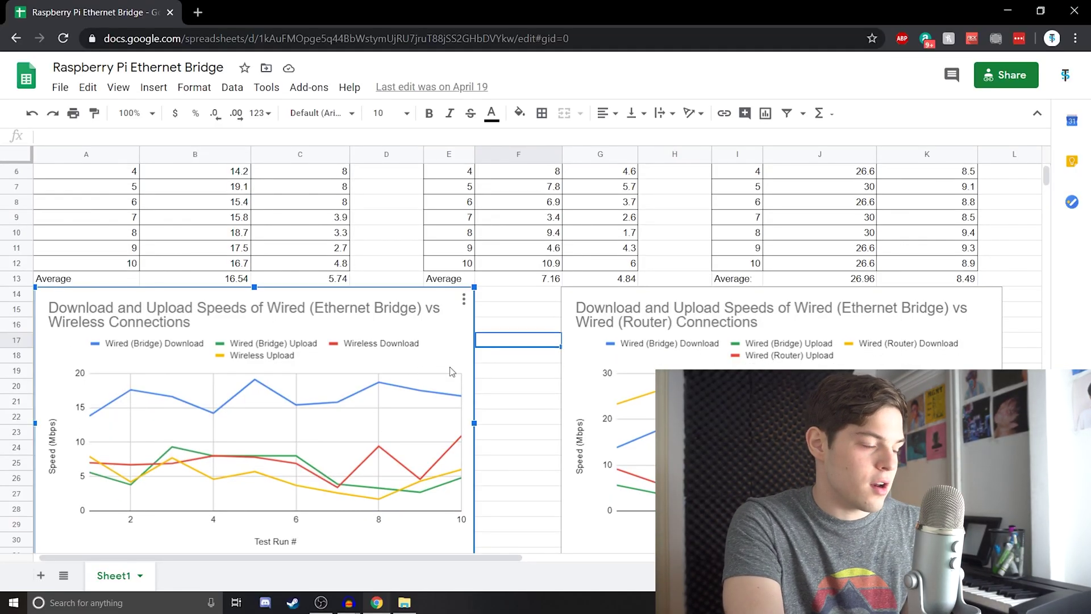
{"action": "left_click", "coordinate": [463, 301]}
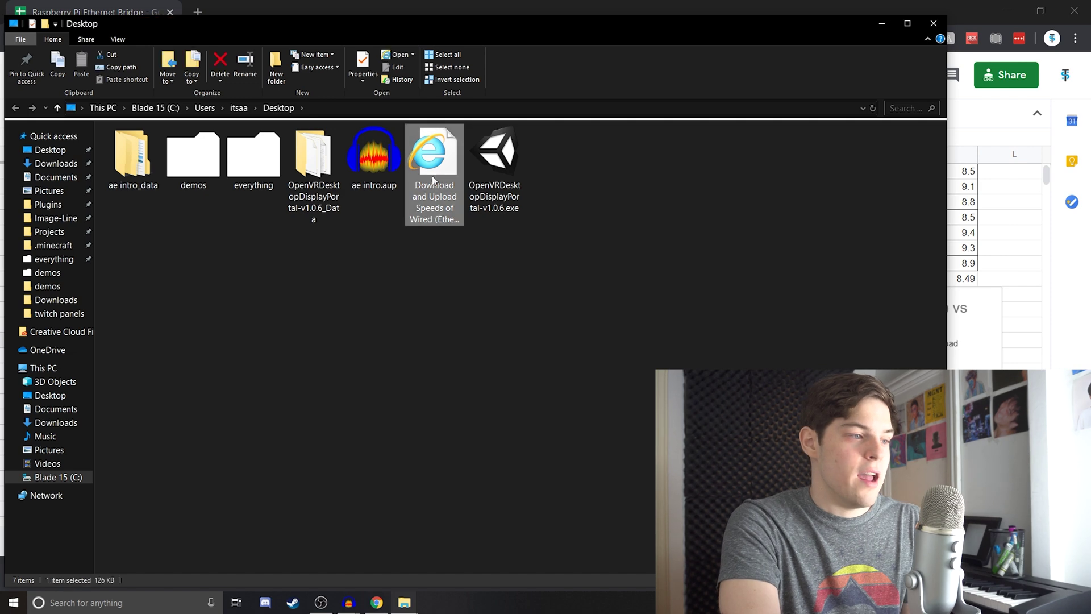
Preview the downloaded chart SVG in Internet Explorer, then close the browser
{"action": "double_click", "coordinate": [439, 170]}
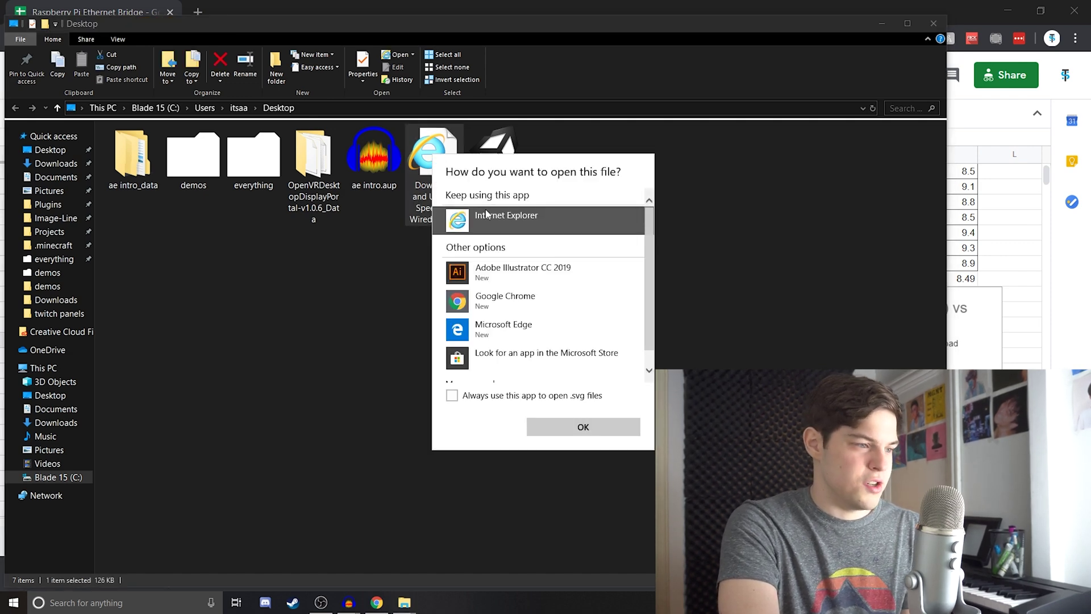
{"action": "left_click", "coordinate": [579, 426]}
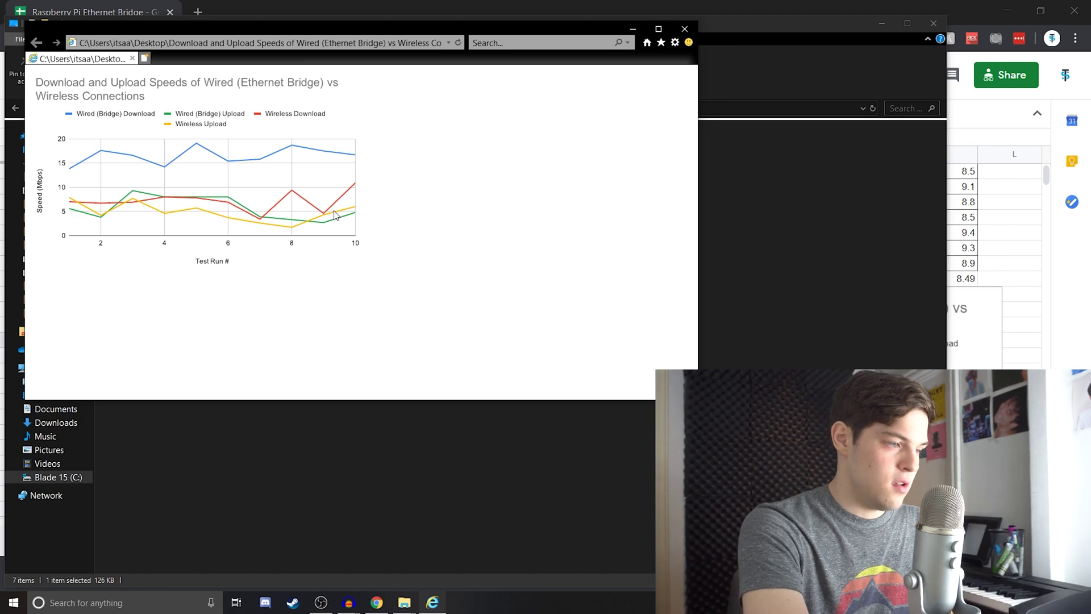
{"action": "scroll", "coordinate": [335, 214], "scroll_direction": "up", "scroll_amount": 7}
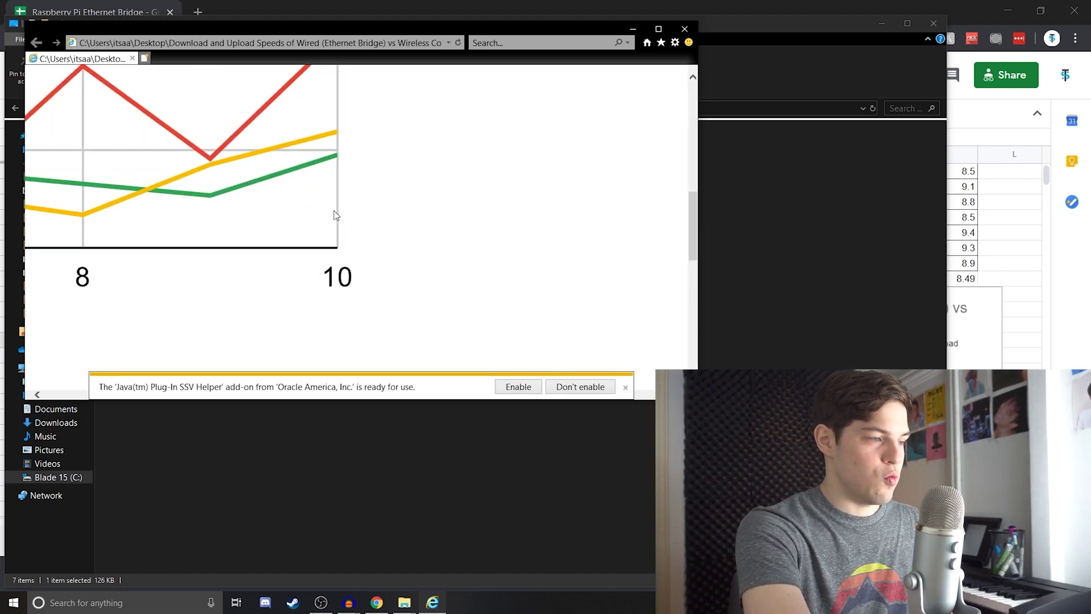
{"action": "scroll", "coordinate": [314, 272], "scroll_direction": "up", "scroll_amount": 5}
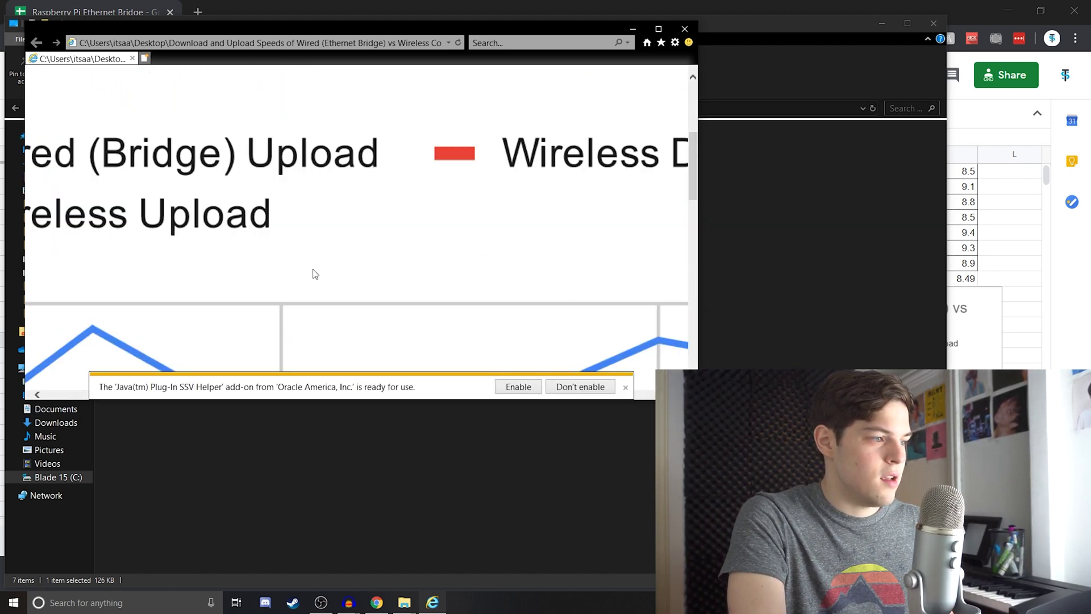
{"action": "scroll", "coordinate": [315, 273], "scroll_direction": "up", "scroll_amount": 4}
{"action": "left_click", "coordinate": [685, 28]}
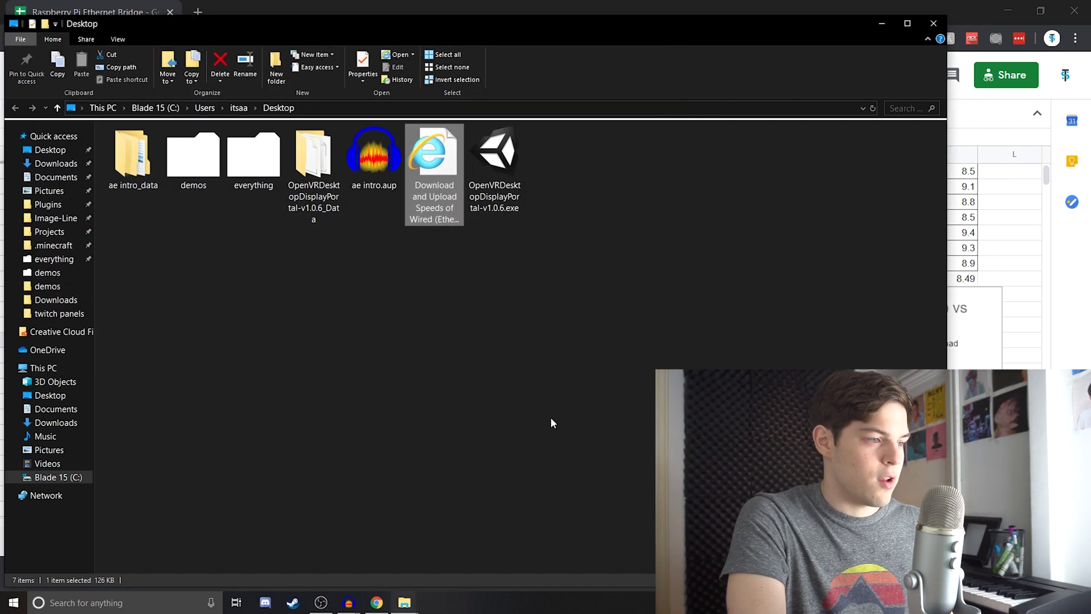
Open the chart SVG with Adobe Illustrator CC 2019
{"action": "right_click", "coordinate": [429, 177]}
{"action": "mouse_move", "coordinate": [470, 270]}
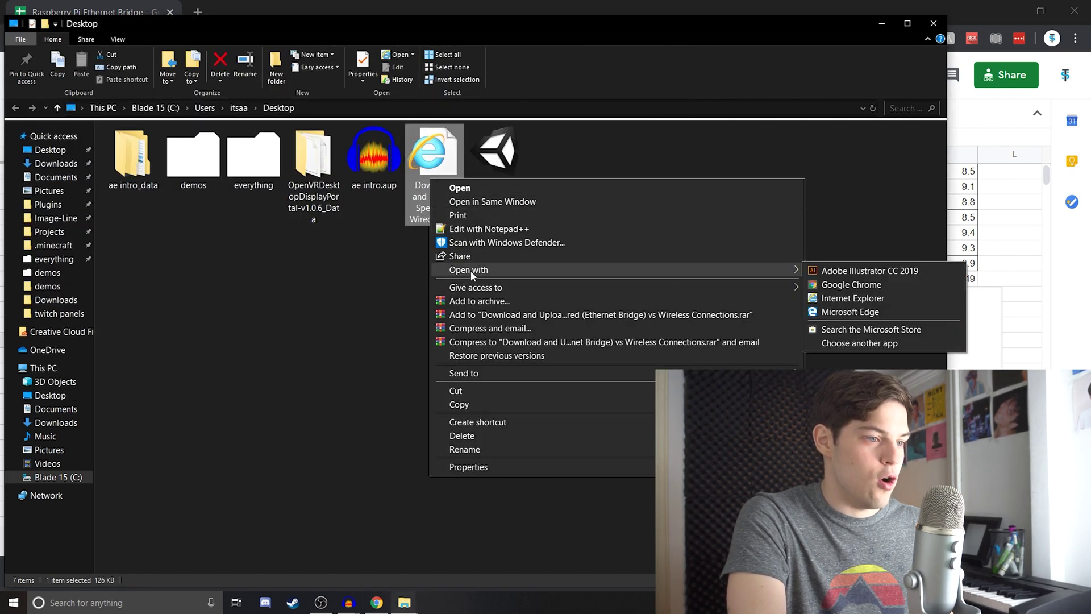
{"action": "left_click", "coordinate": [837, 267]}
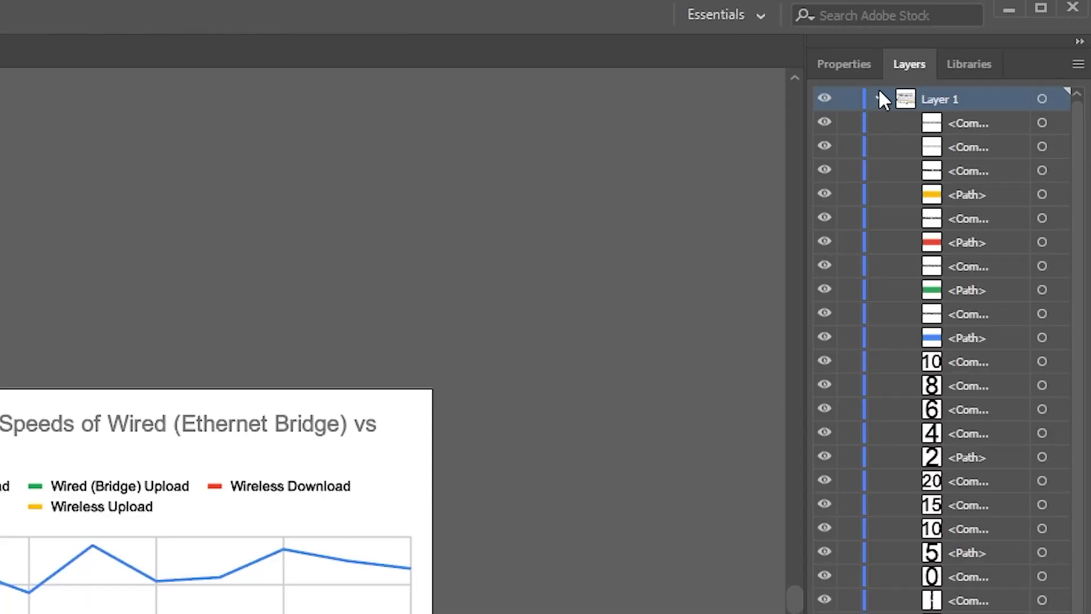
Save the chart as an Adobe Illustrator (*.AI) file on the Desktop with default options
{"action": "scroll", "coordinate": [858, 267], "scroll_direction": "down", "scroll_amount": 10}
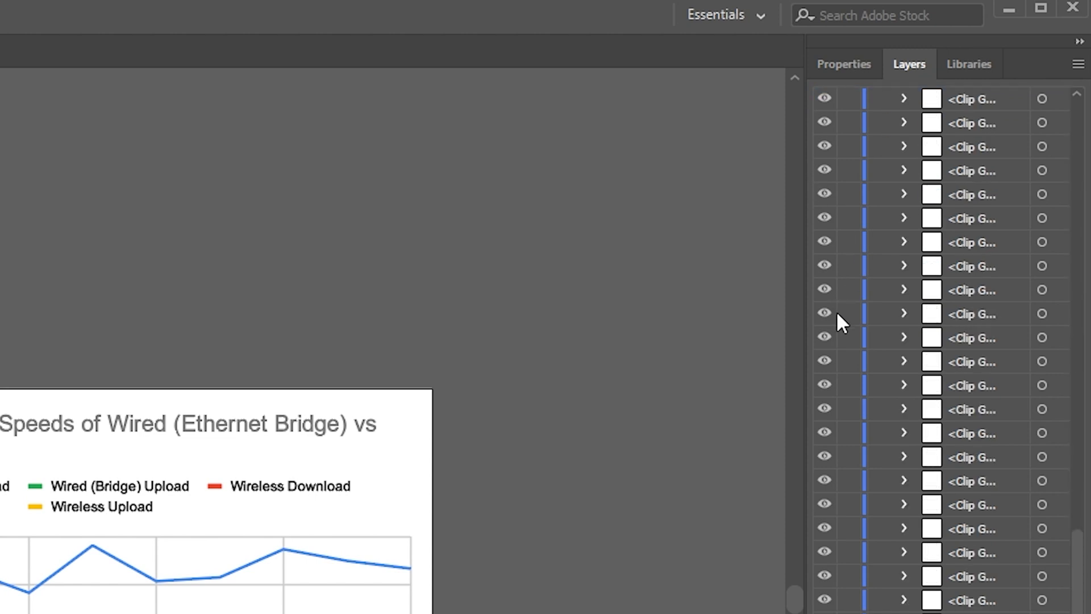
{"action": "scroll", "coordinate": [836, 310], "scroll_direction": "up", "scroll_amount": 10}
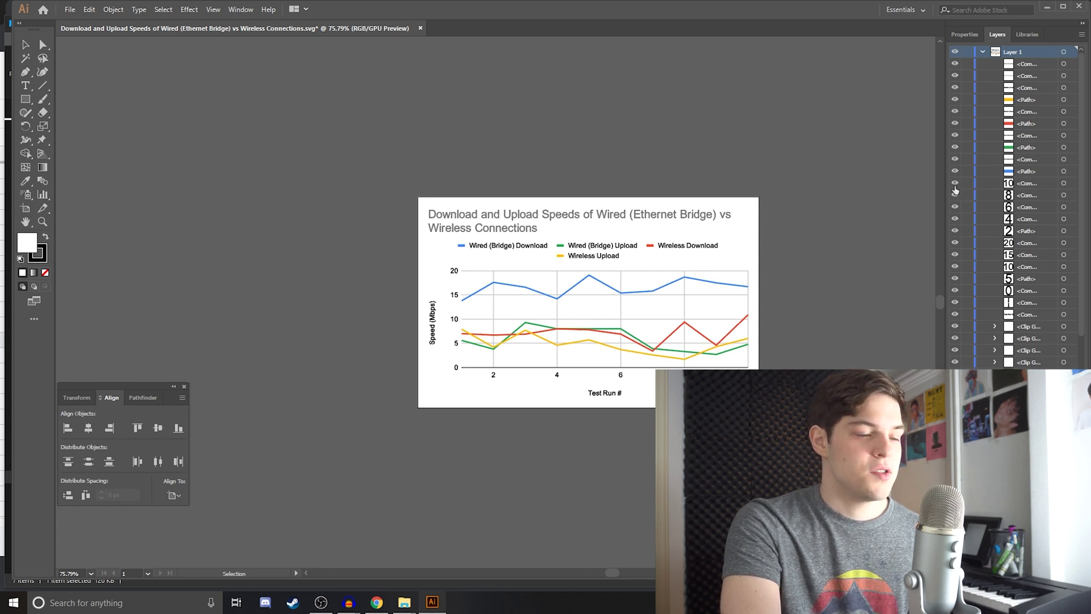
{"action": "scroll", "coordinate": [969, 215], "scroll_direction": "down", "scroll_amount": 5}
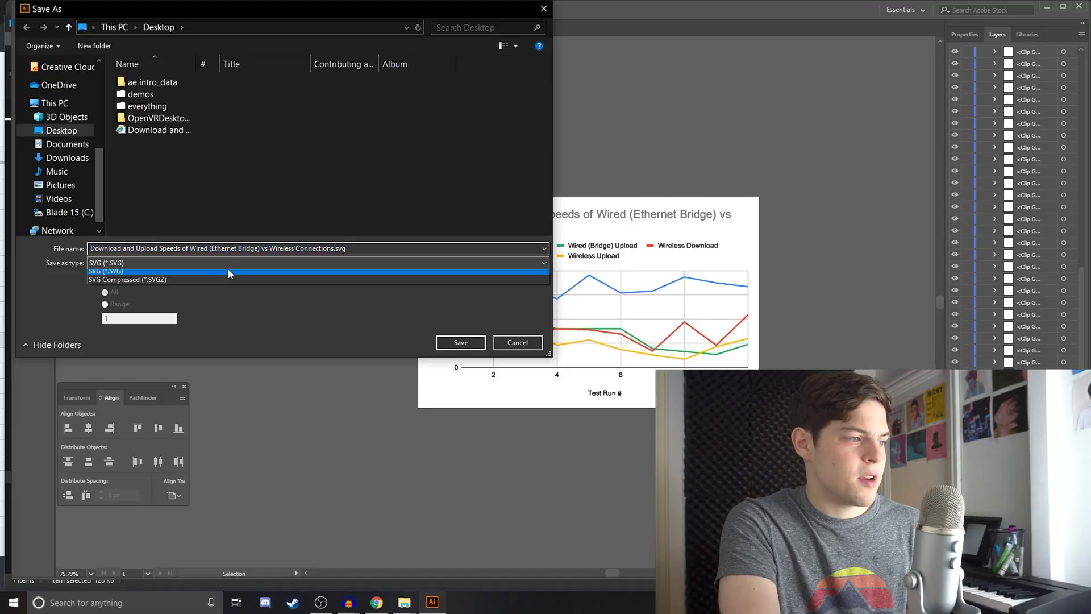
{"action": "left_click", "coordinate": [155, 274]}
{"action": "left_click", "coordinate": [469, 344]}
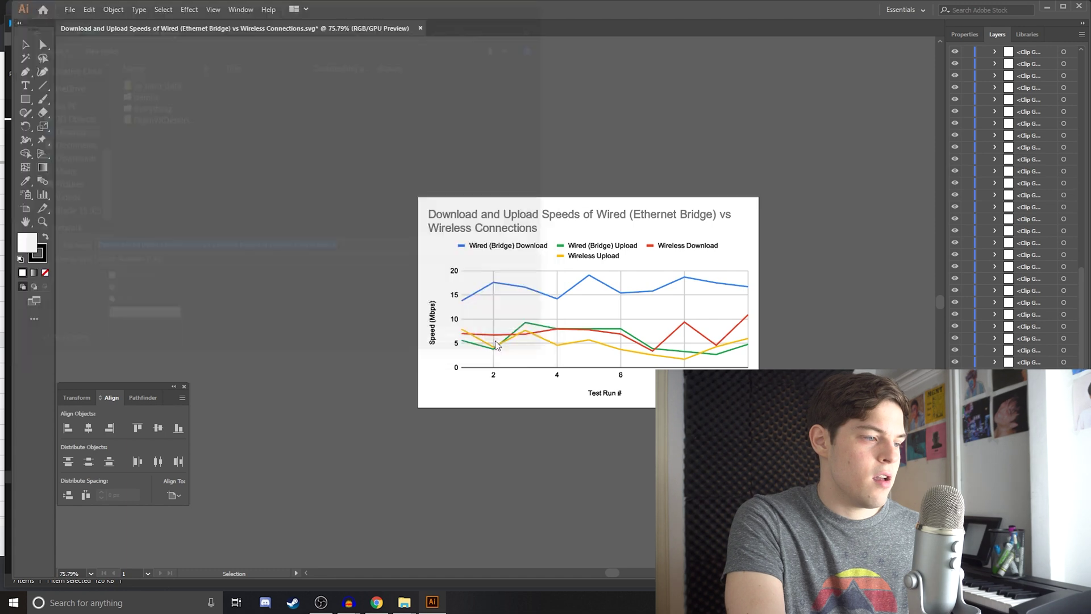
{"action": "left_click", "coordinate": [605, 460]}
Launch After Effects 2020 from Windows search
{"action": "key", "text": "super"}
{"action": "type", "text": "after effec"}
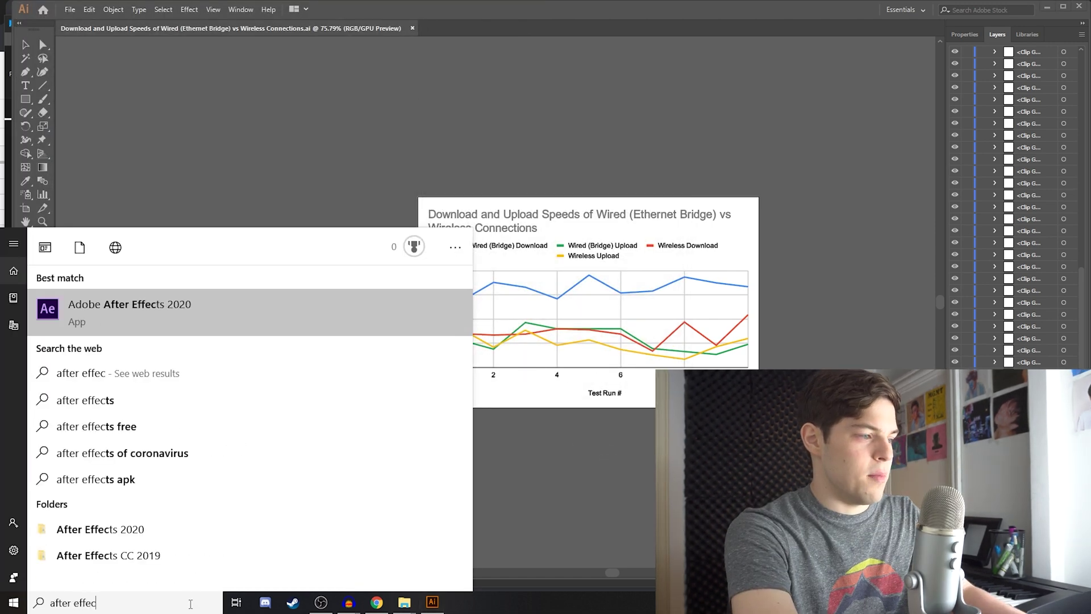
{"action": "key", "text": "Return"}
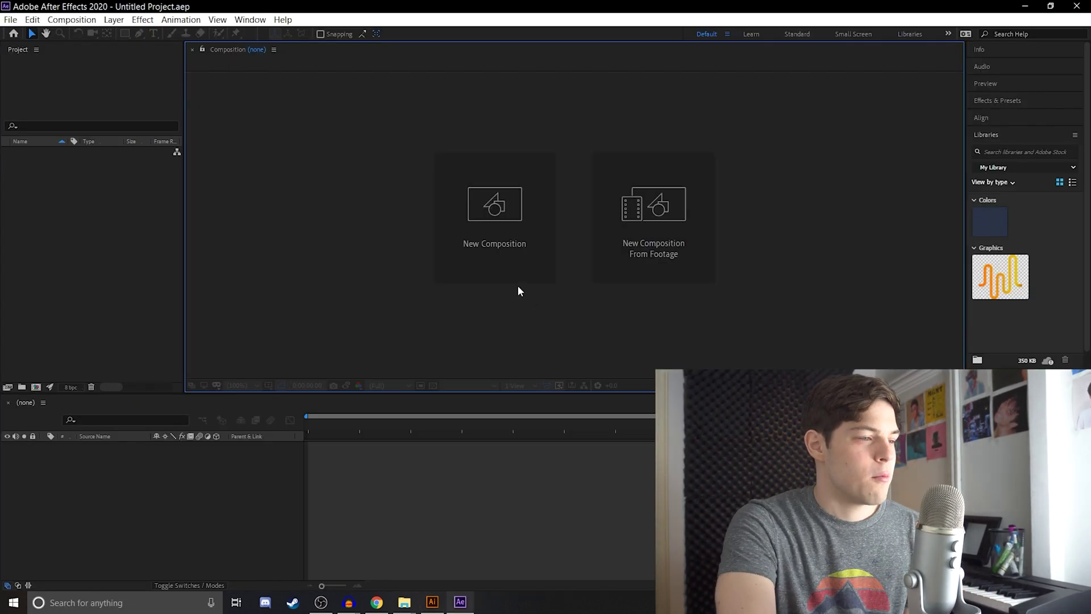
Create Comp 1 from the UHD 4K 29.97 preset (3840x2160)
{"action": "left_click", "coordinate": [509, 266]}
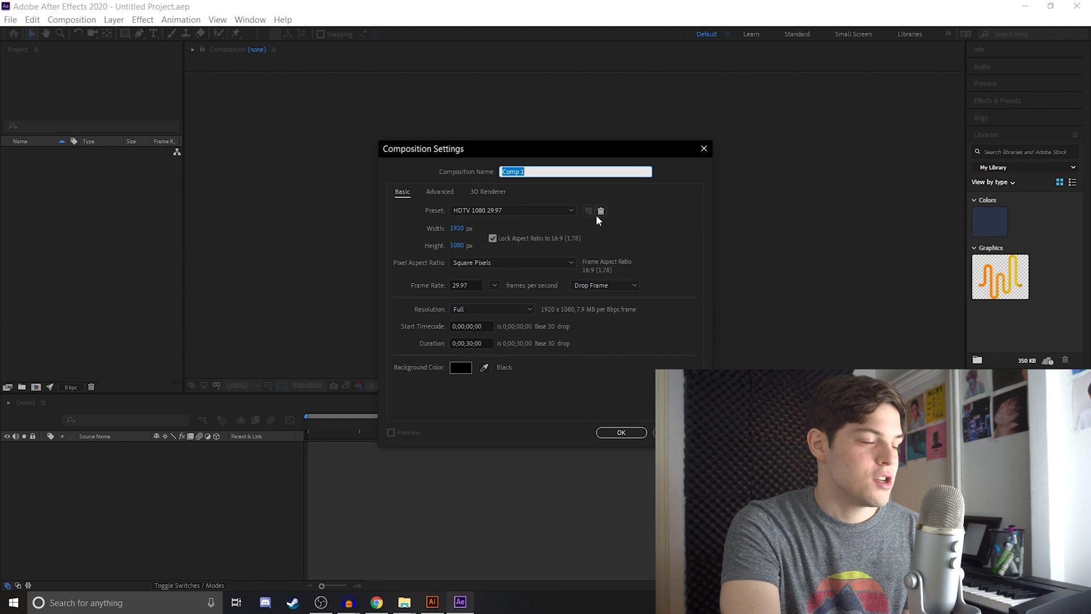
{"action": "left_click", "coordinate": [502, 209]}
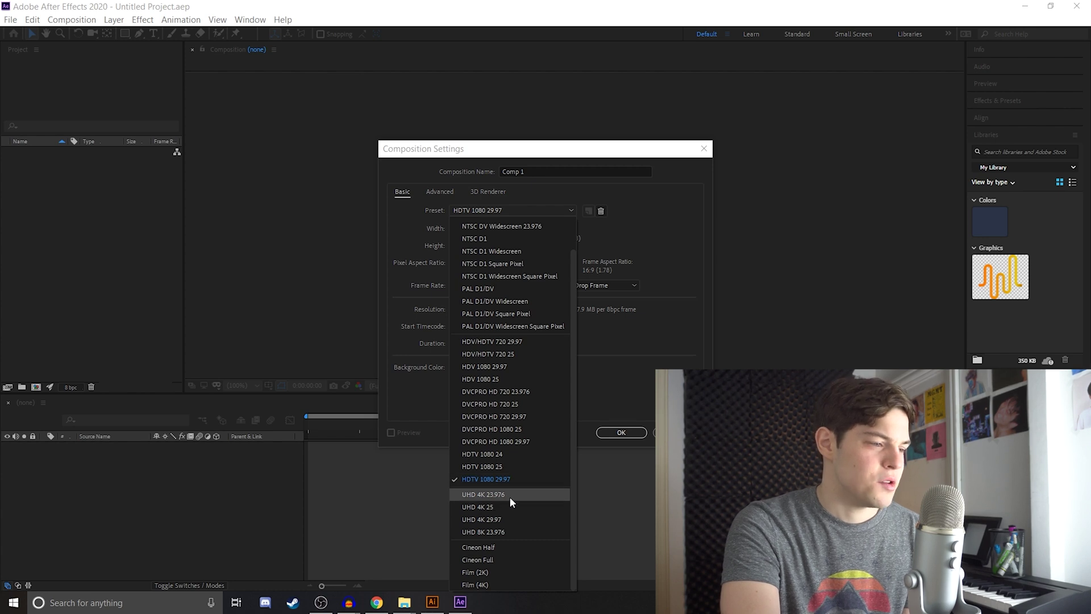
{"action": "left_click", "coordinate": [509, 519]}
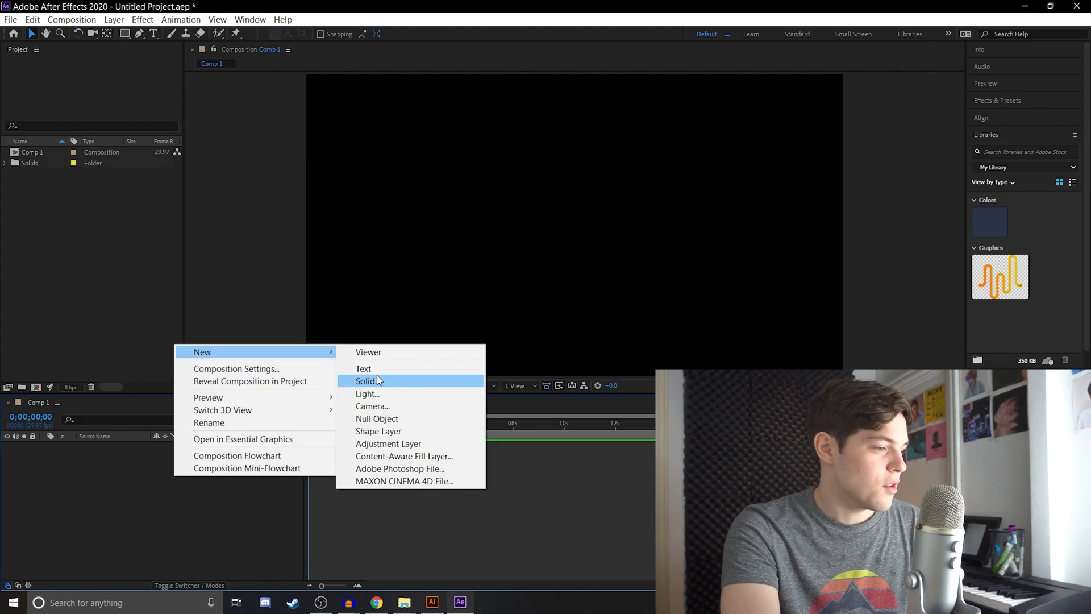
Add a white solid, then import the Desktop chart .ai and place it above the solid
{"action": "left_click", "coordinate": [377, 382]}
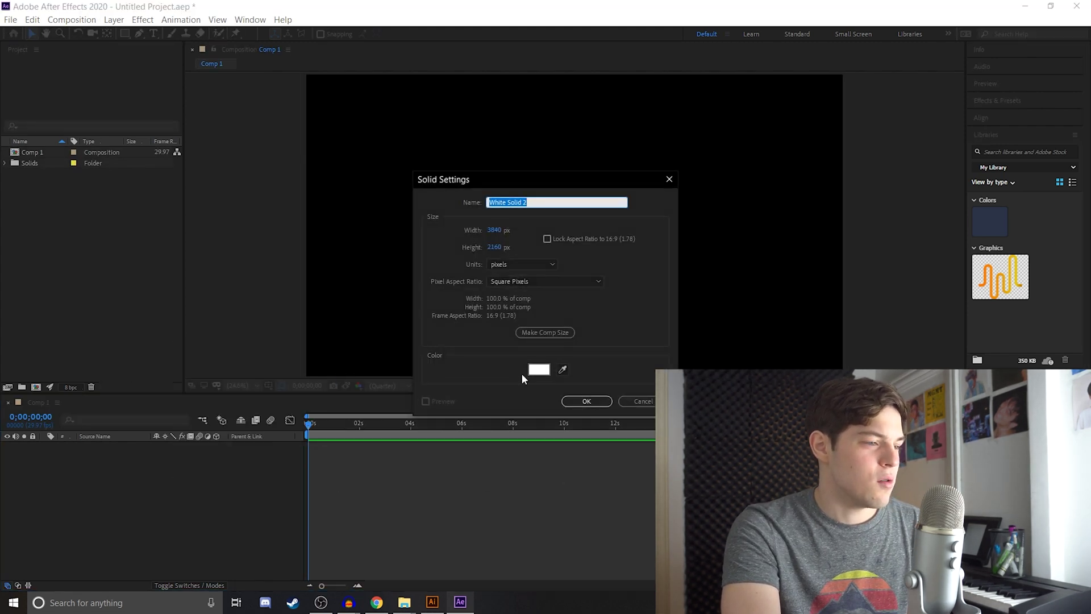
{"action": "left_click", "coordinate": [585, 399]}
{"action": "double_click", "coordinate": [96, 231]}
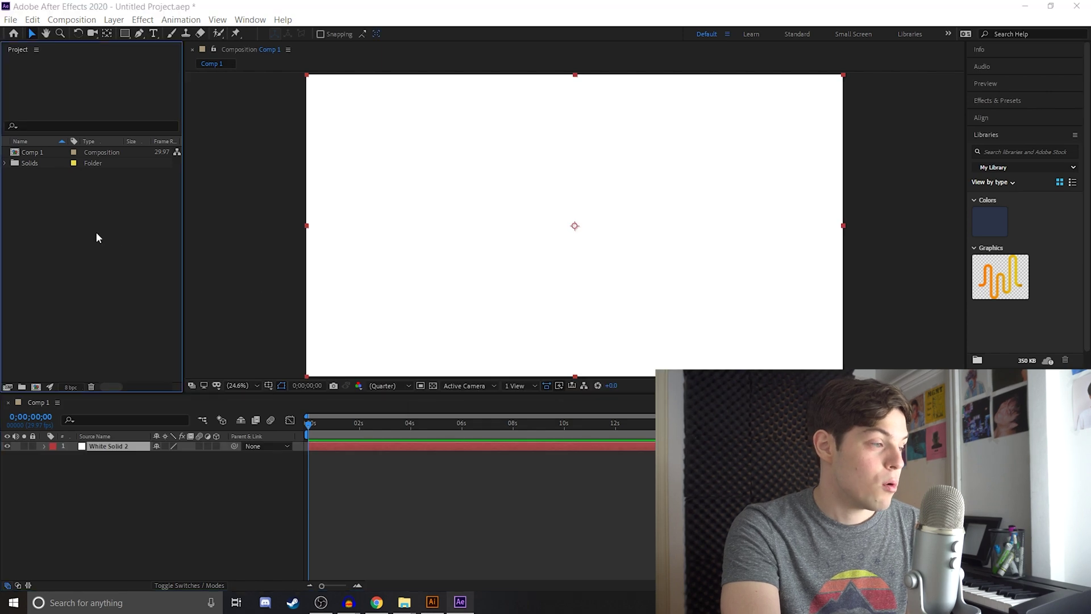
{"action": "left_click", "coordinate": [54, 181]}
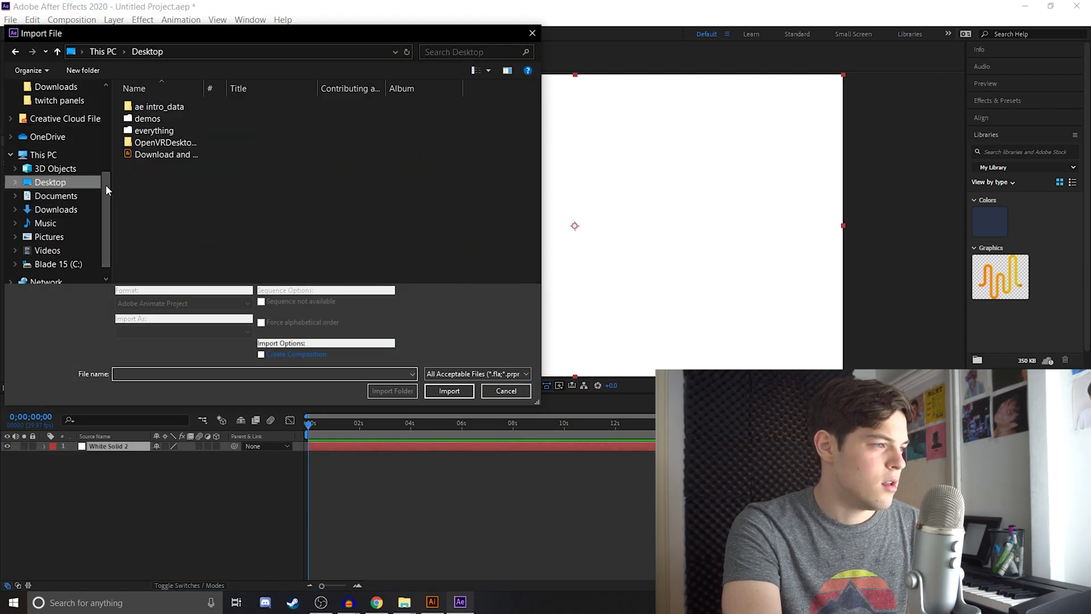
{"action": "left_click", "coordinate": [182, 156]}
{"action": "left_click", "coordinate": [449, 391]}
{"action": "left_click_drag", "start_coordinate": [43, 163], "coordinate": [136, 450]}
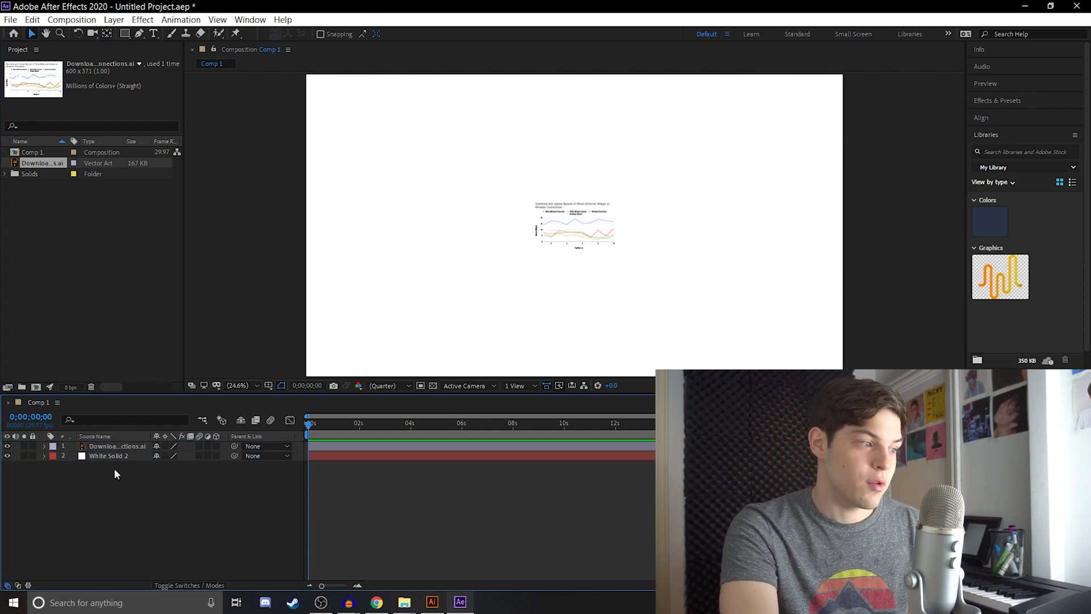
{"action": "left_click", "coordinate": [120, 446]}
Scale the chart layer to 637% to fill the frame and preview at Full resolution
{"action": "key", "text": "s"}
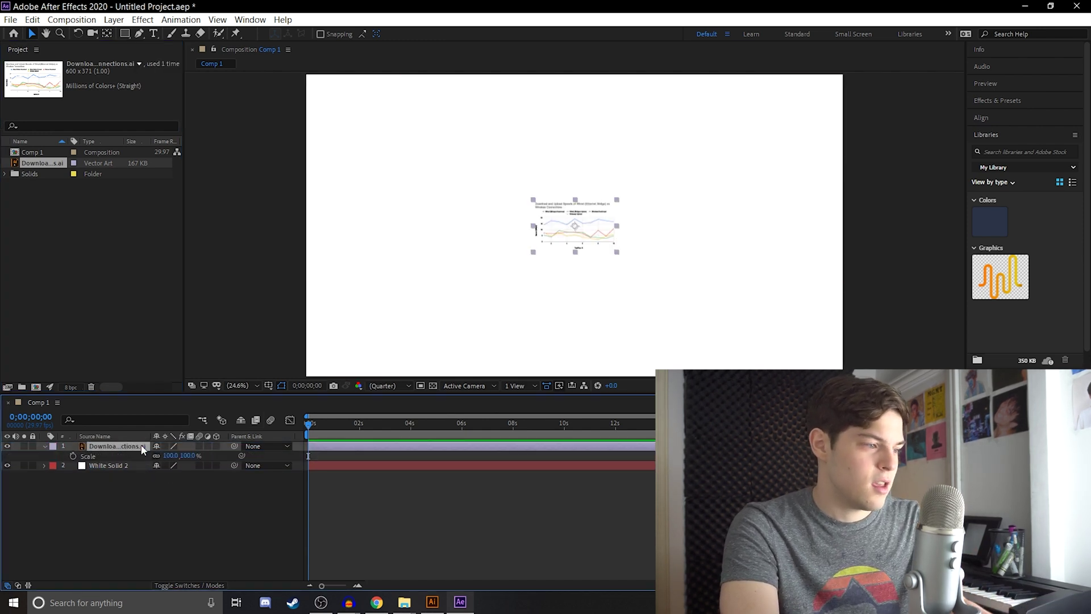
{"action": "left_click_drag", "start_coordinate": [169, 458], "coordinate": [449, 430]}
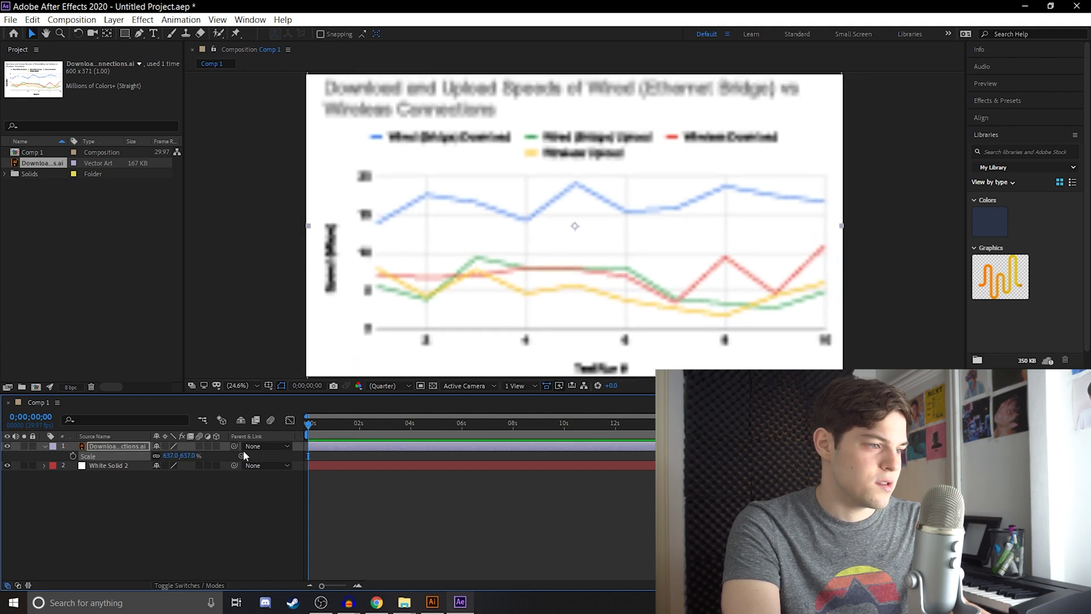
{"action": "key", "text": "ctrl+shift+a"}
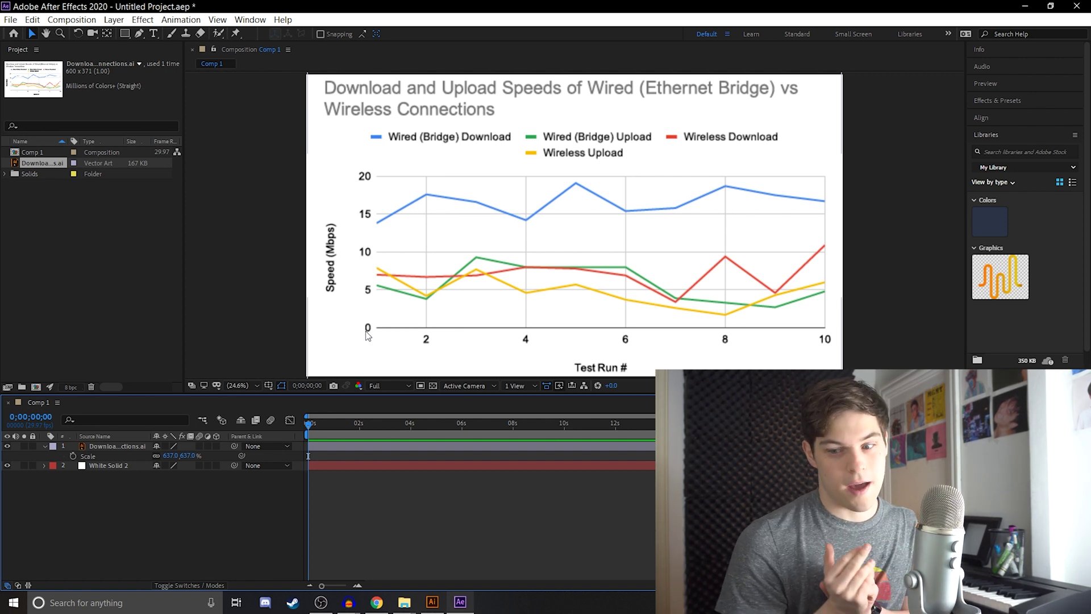
Hide the scale property, reselect the chart layer and twirl its Transform open and closed
{"action": "key", "text": "u"}
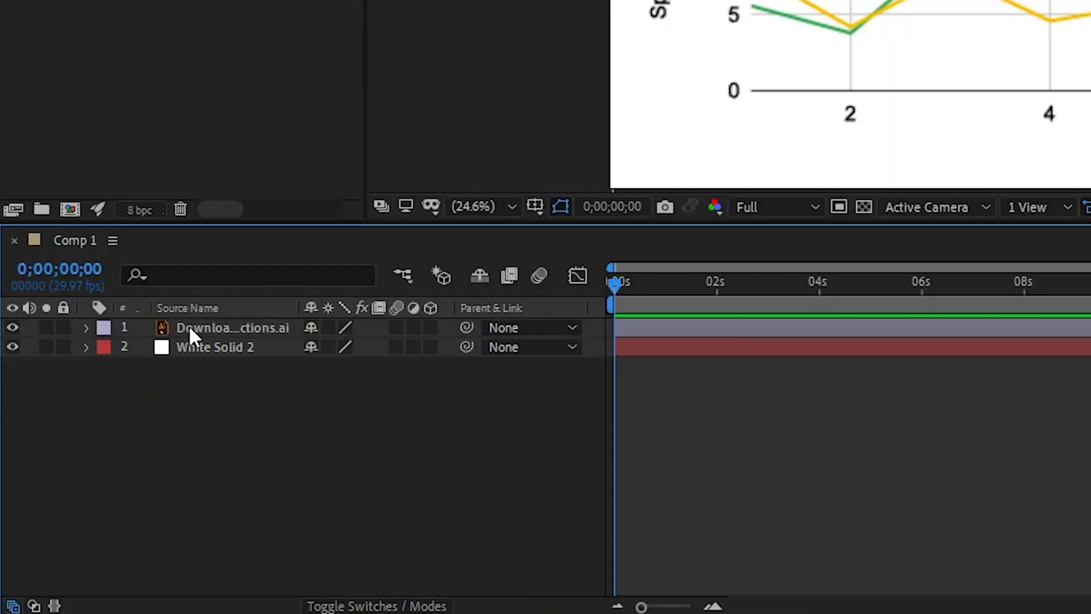
{"action": "left_click", "coordinate": [190, 328]}
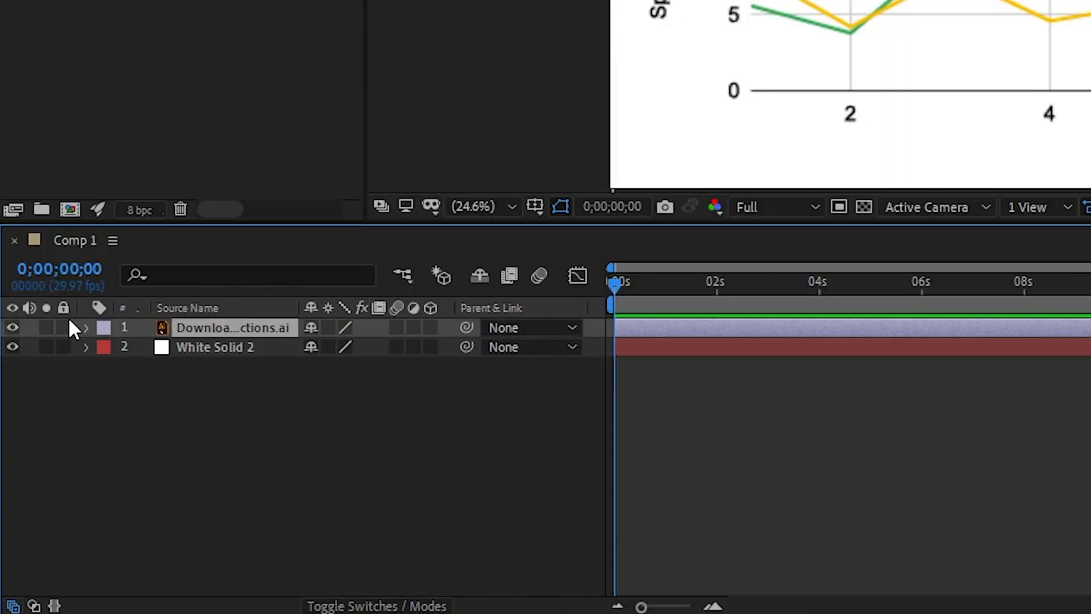
{"action": "left_click", "coordinate": [104, 328]}
{"action": "left_click", "coordinate": [207, 418]}
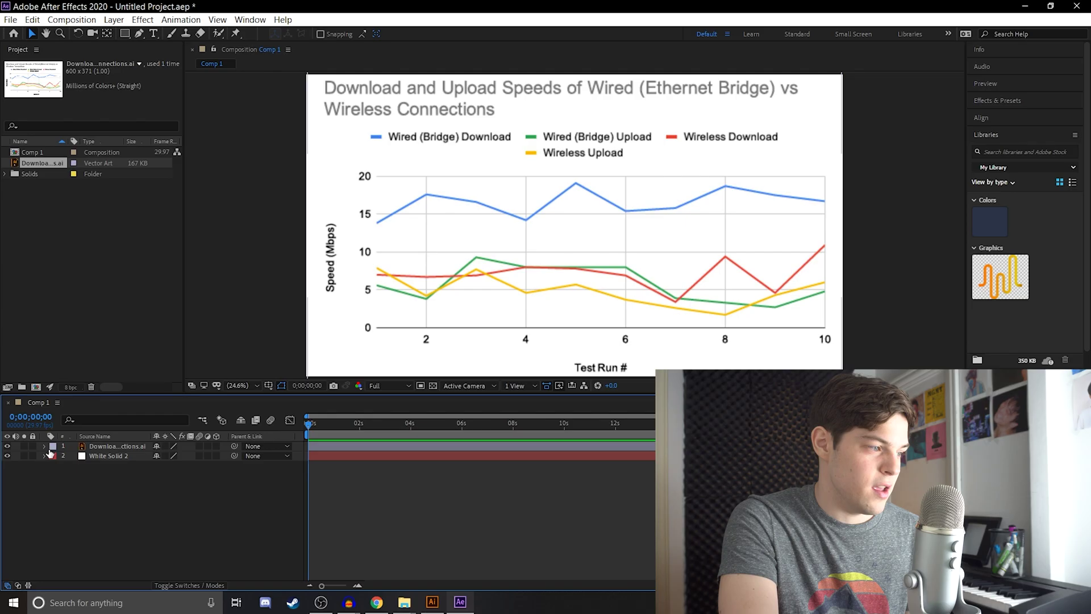
{"action": "left_click", "coordinate": [43, 446]}
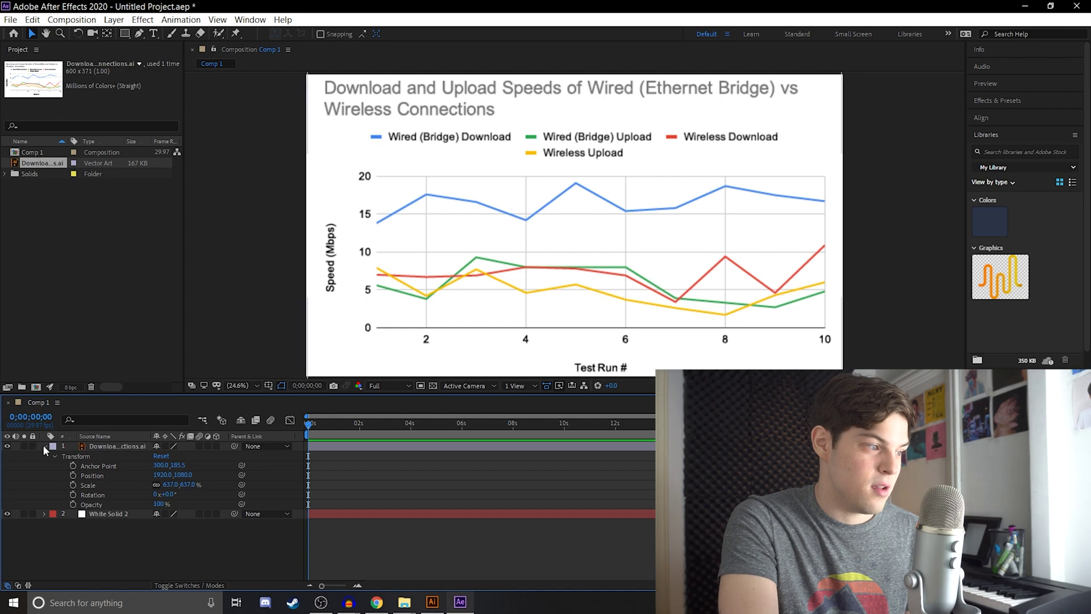
{"action": "left_click", "coordinate": [45, 447]}
{"action": "left_click", "coordinate": [111, 446]}
Convert the chart layer with Create Shapes from Vector Layer
{"action": "right_click", "coordinate": [110, 446]}
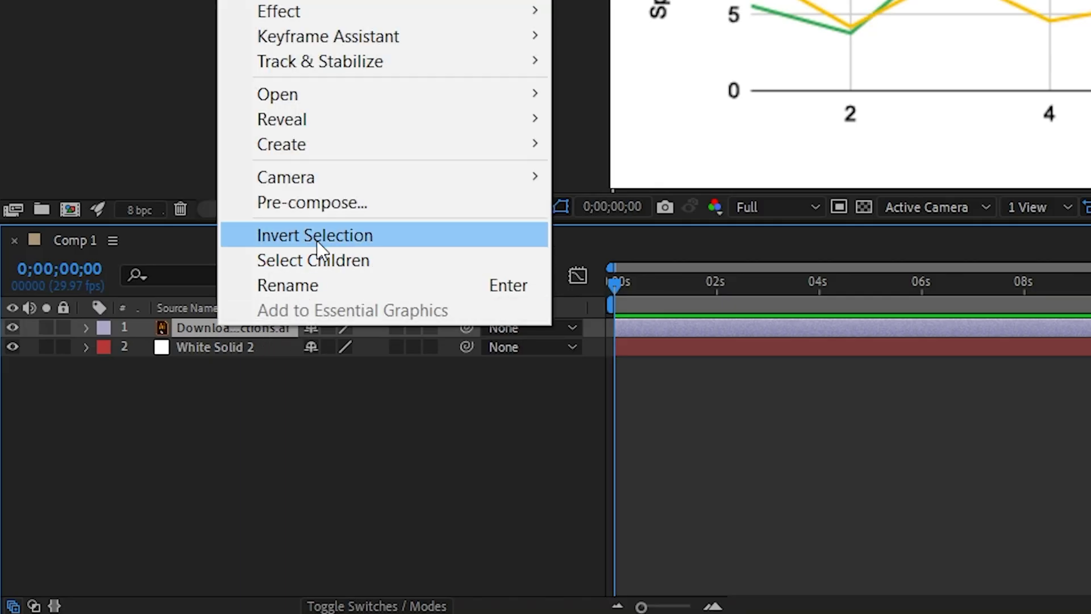
{"action": "mouse_move", "coordinate": [329, 145]}
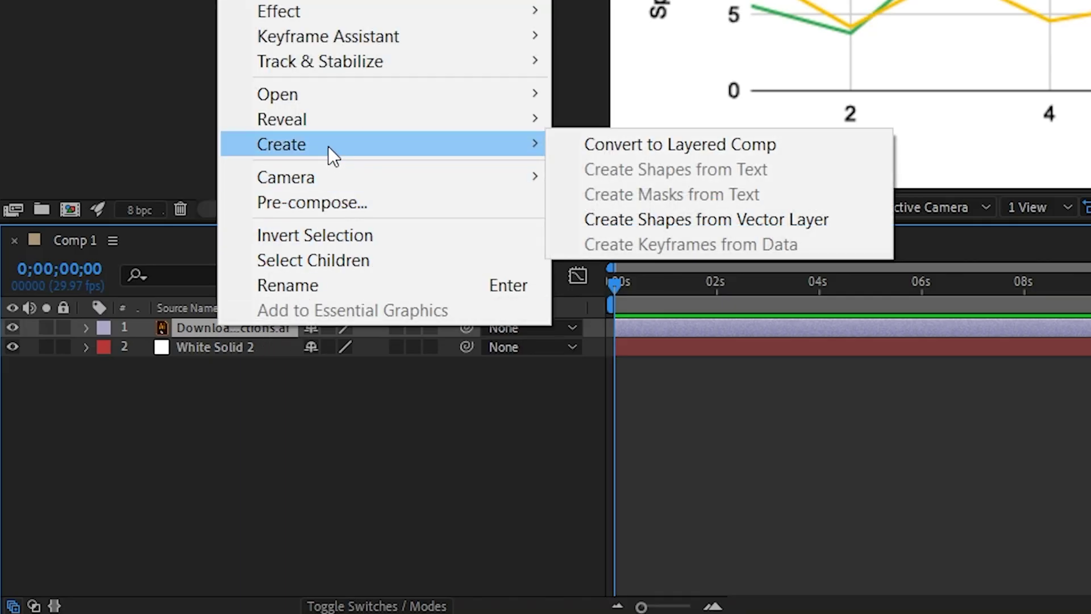
{"action": "left_click", "coordinate": [640, 220]}
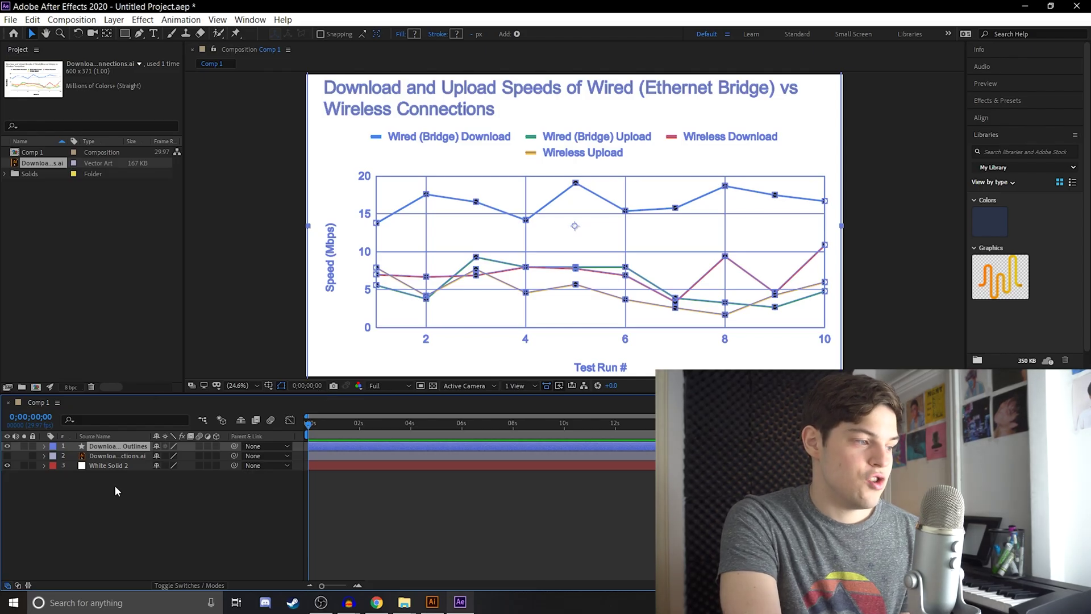
Expand the shape layer's Contents and inspect Groups 33, 35 and 20 to identify chart parts
{"action": "left_click", "coordinate": [44, 446]}
{"action": "left_click", "coordinate": [55, 455]}
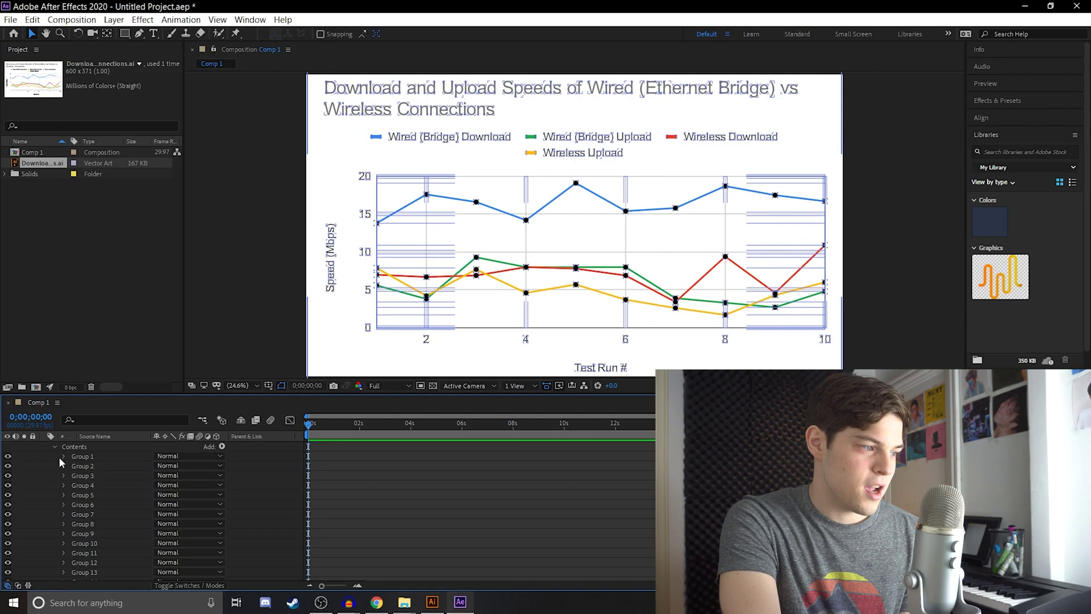
{"action": "left_click", "coordinate": [88, 484]}
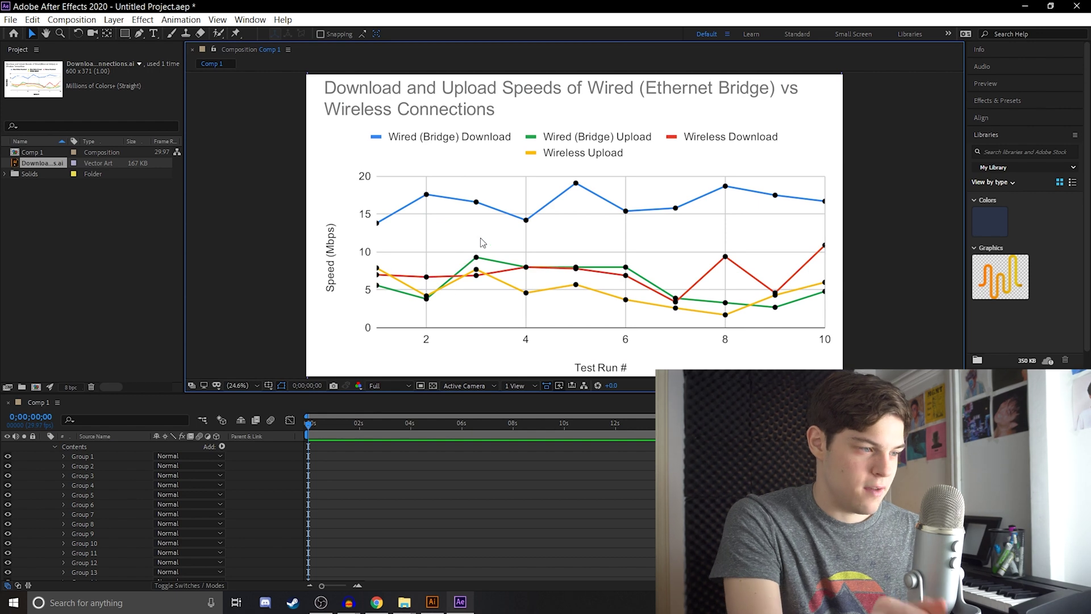
{"action": "left_click", "coordinate": [386, 301]}
{"action": "scroll", "coordinate": [101, 549], "scroll_direction": "down", "scroll_amount": 5}
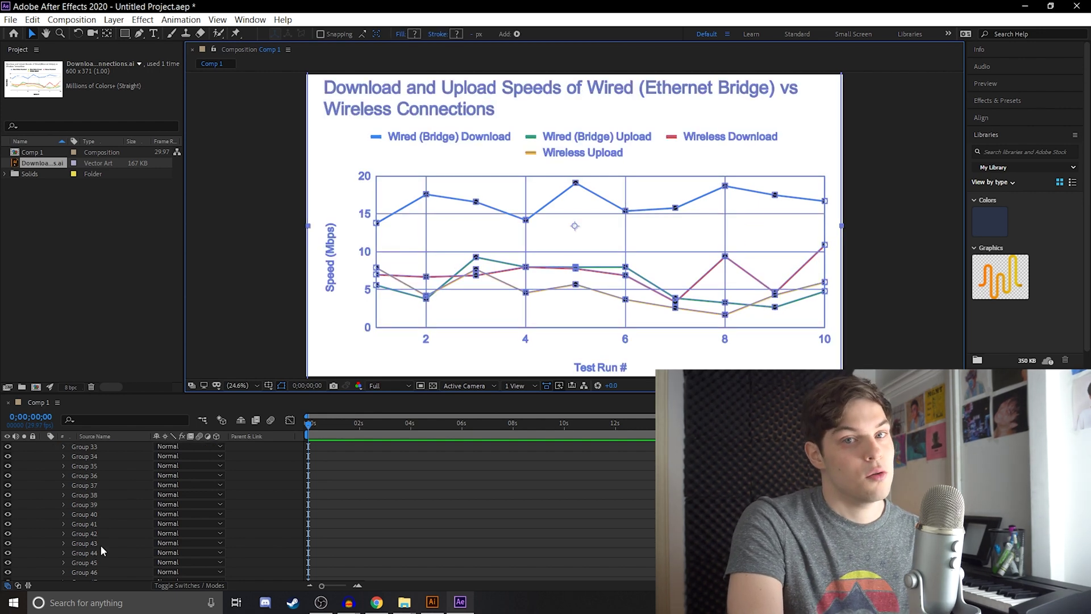
{"action": "scroll", "coordinate": [100, 544], "scroll_direction": "up", "scroll_amount": 3}
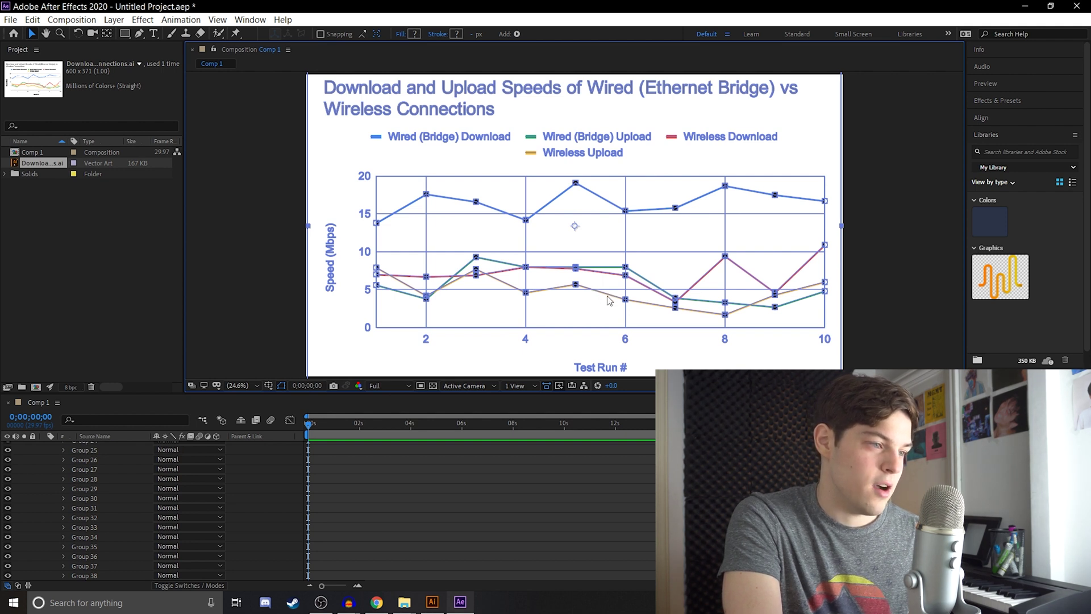
{"action": "left_click", "coordinate": [100, 526]}
{"action": "key", "text": "shift+Up"}
{"action": "key", "text": "shift+Up"}
{"action": "key", "text": "shift+Up"}
{"action": "key", "text": "shift+Up"}
{"action": "key", "text": "shift+Up"}
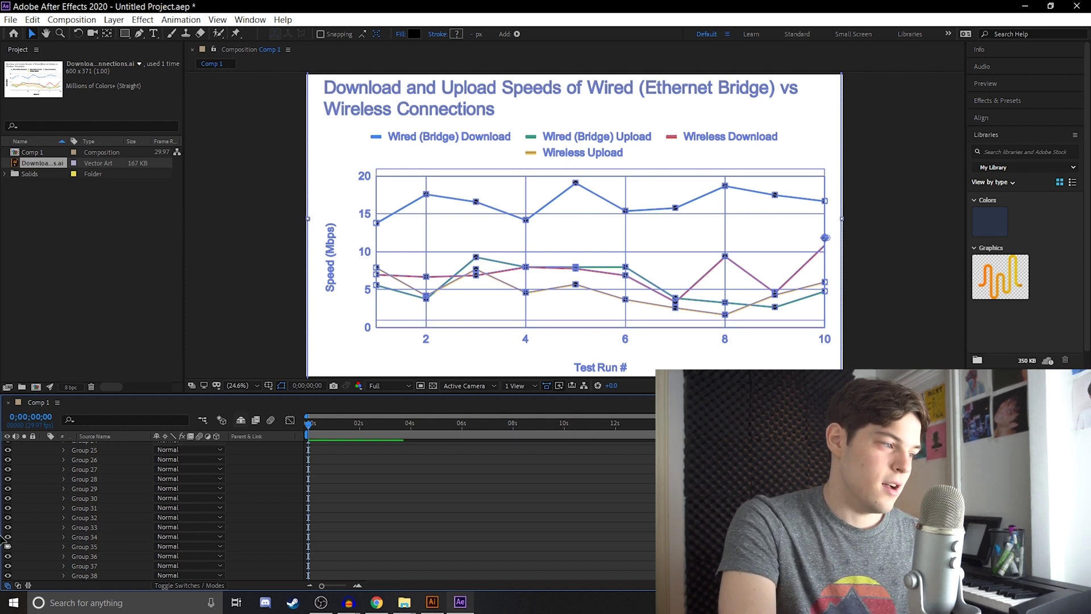
{"action": "left_click", "coordinate": [92, 547]}
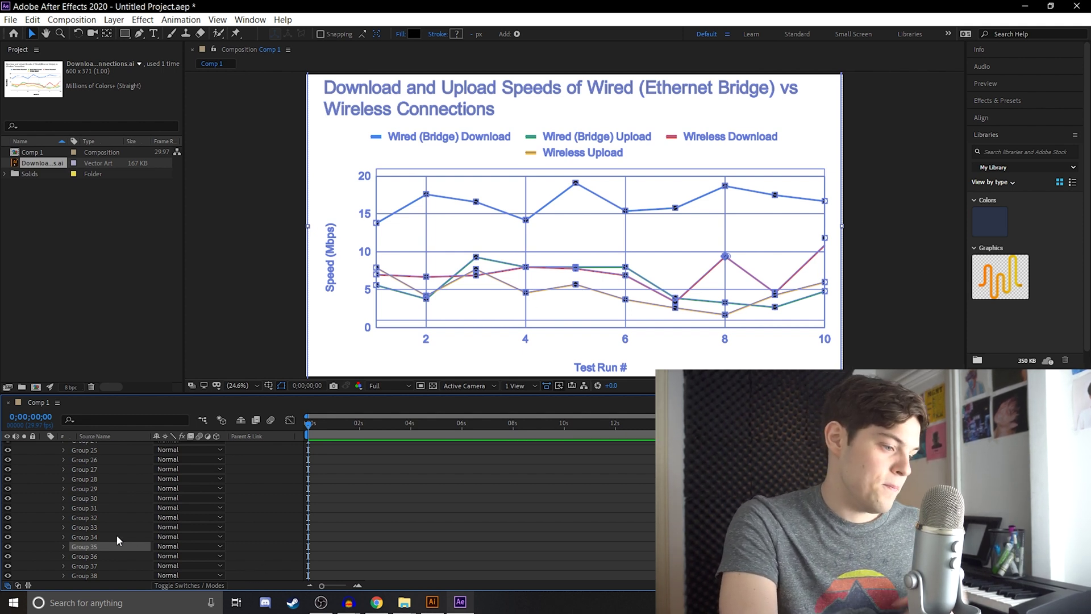
{"action": "scroll", "coordinate": [68, 511], "scroll_direction": "up", "scroll_amount": 3}
{"action": "left_click", "coordinate": [22, 488]}
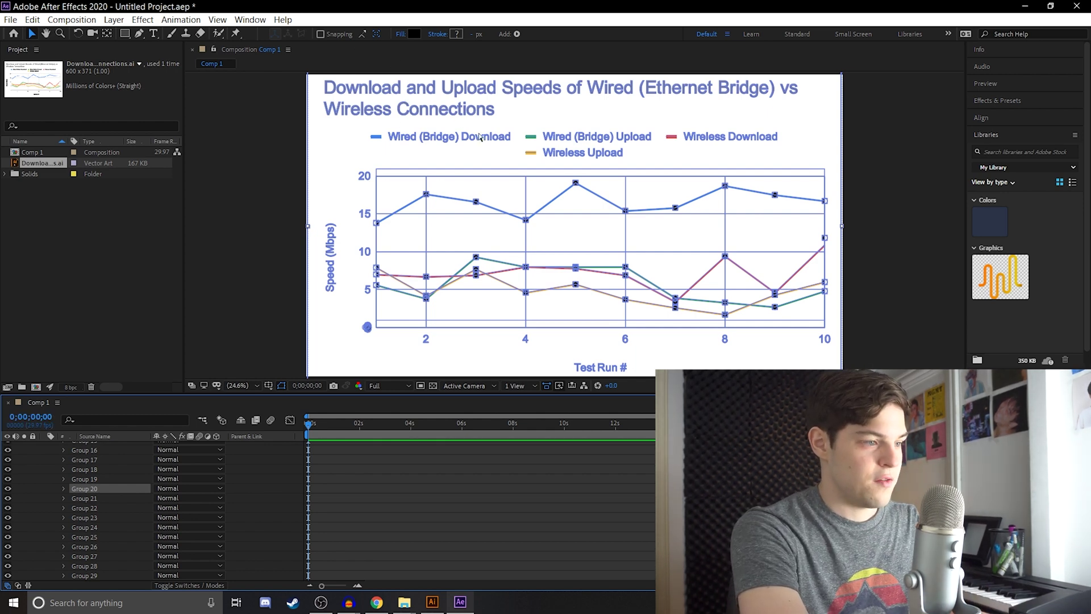
{"action": "key", "text": "ctrl+shift+h"}
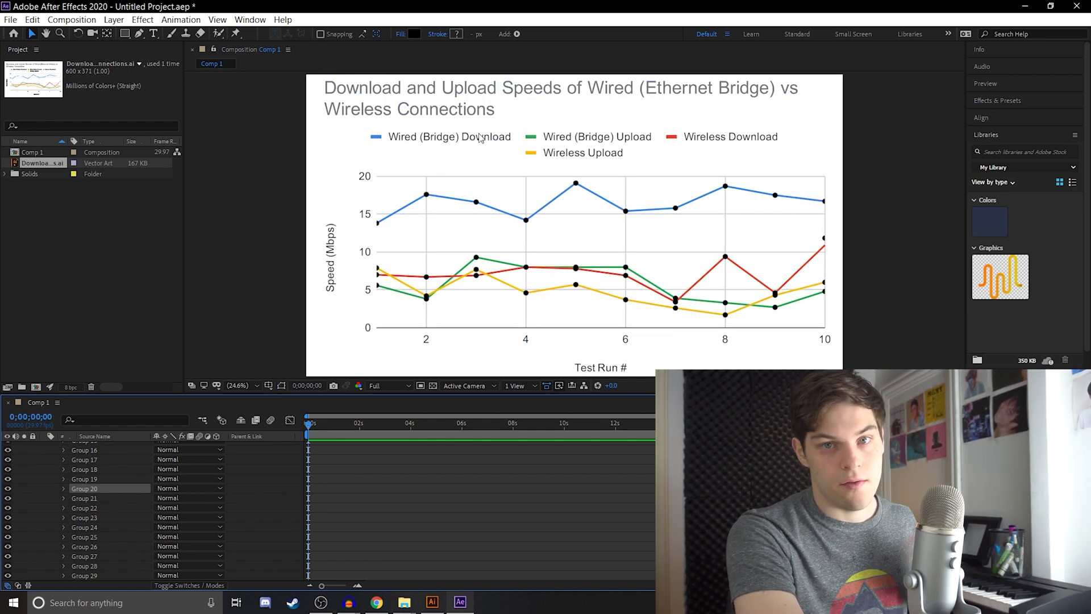
Check Group 21, then delete the dot groups pair by pair starting at Group 23
{"action": "left_click", "coordinate": [480, 138]}
{"action": "left_click", "coordinate": [7, 507]}
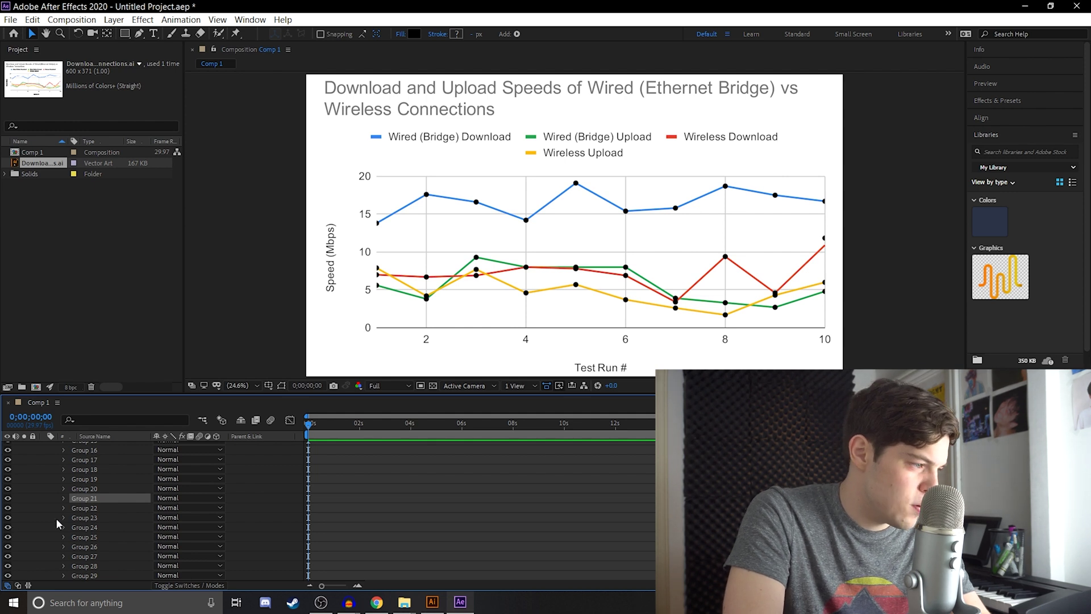
{"action": "left_click", "coordinate": [82, 519]}
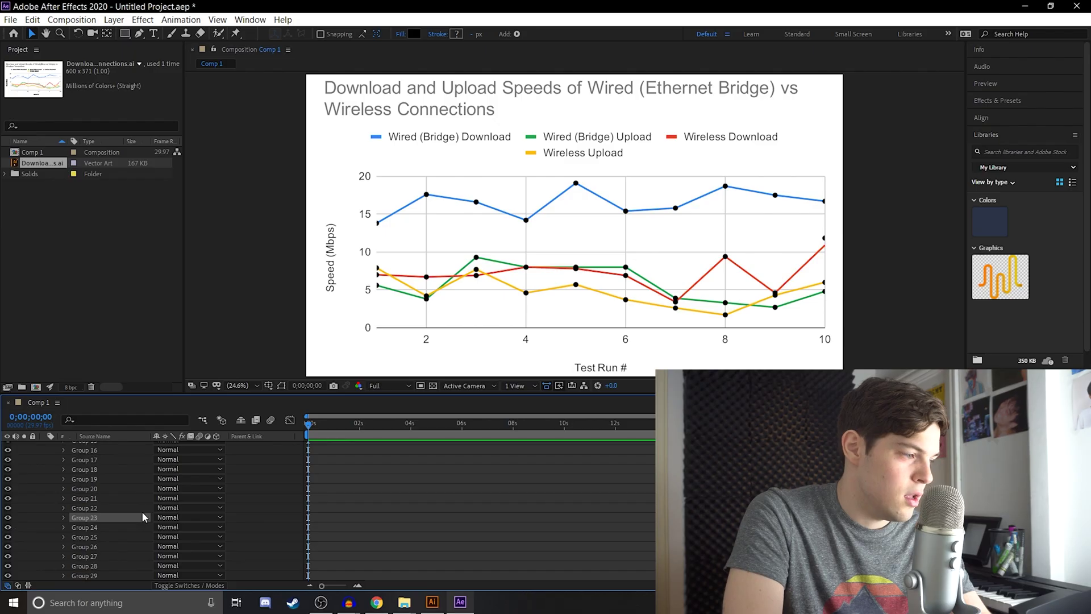
{"action": "key", "text": "Delete"}
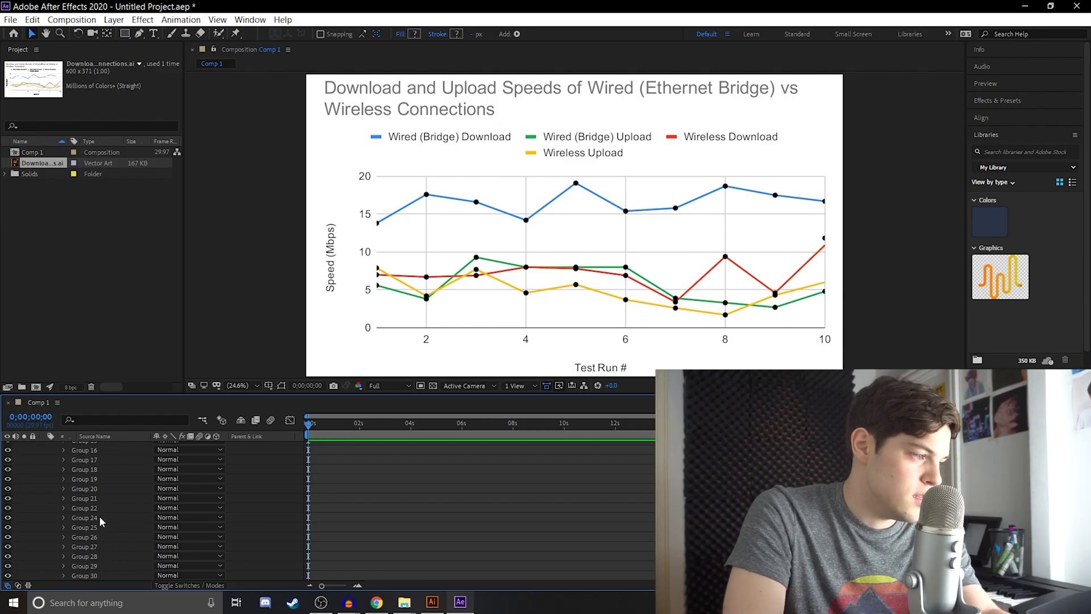
{"action": "left_click", "coordinate": [98, 517]}
{"action": "key", "text": "Delete"}
{"action": "left_click", "coordinate": [99, 517]}
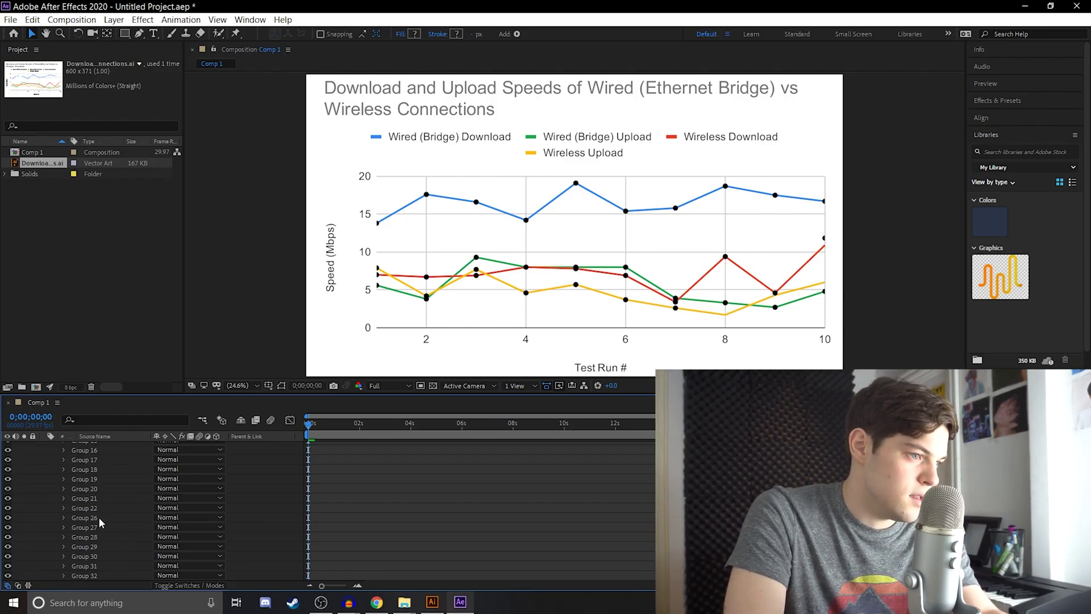
{"action": "key", "text": "Delete"}
{"action": "left_click", "coordinate": [99, 517]}
{"action": "key", "text": "Delete"}
{"action": "left_click", "coordinate": [97, 516]}
{"action": "key", "text": "Delete"}
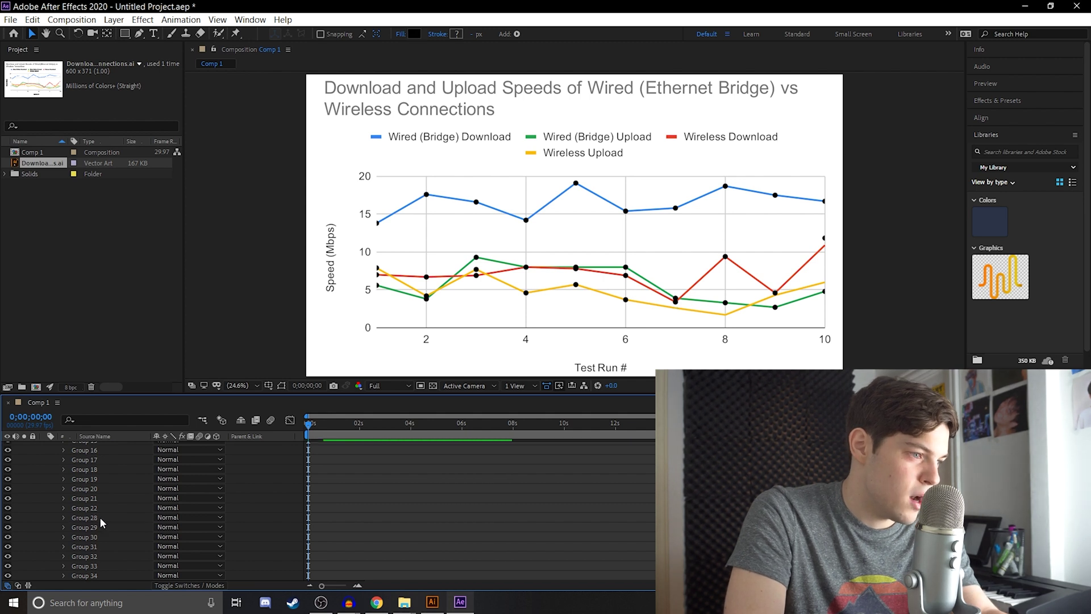
{"action": "left_click", "coordinate": [100, 517]}
{"action": "key", "text": "Delete"}
{"action": "left_click", "coordinate": [100, 517]}
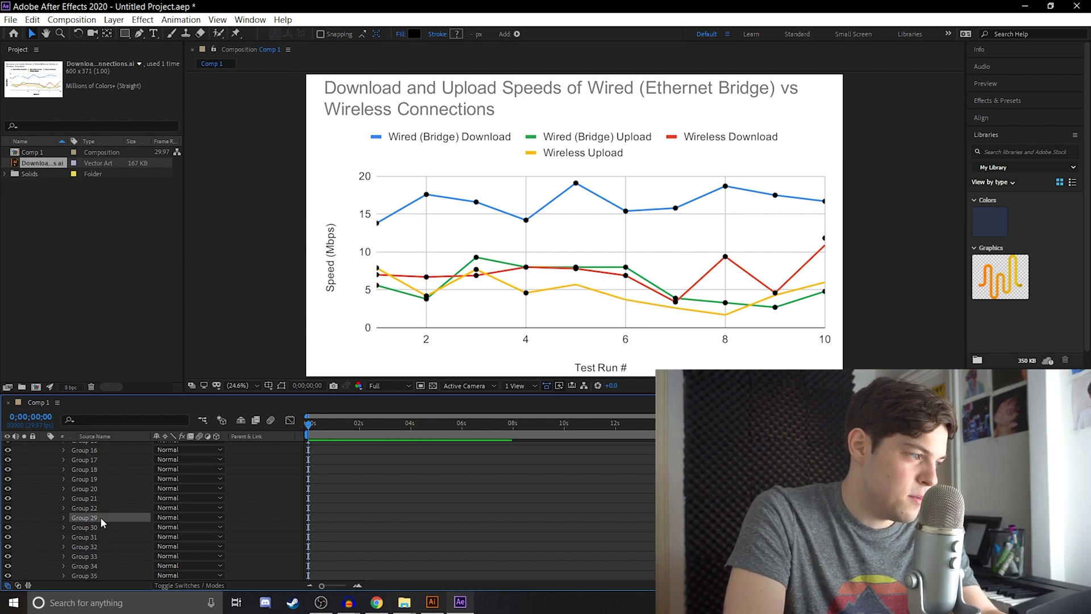
{"action": "key", "text": "Delete"}
{"action": "left_click", "coordinate": [101, 517]}
{"action": "key", "text": "Delete"}
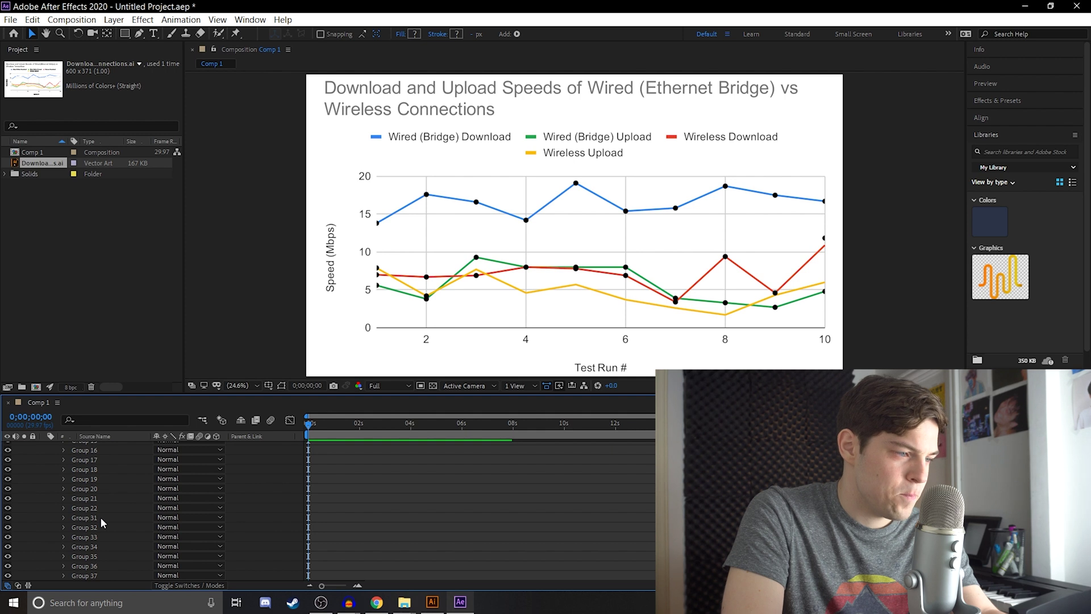
Continue deleting the remaining dot groups from Group 31 through Group 42
{"action": "left_click", "coordinate": [101, 517]}
{"action": "key", "text": "Delete"}
{"action": "left_click", "coordinate": [101, 517]}
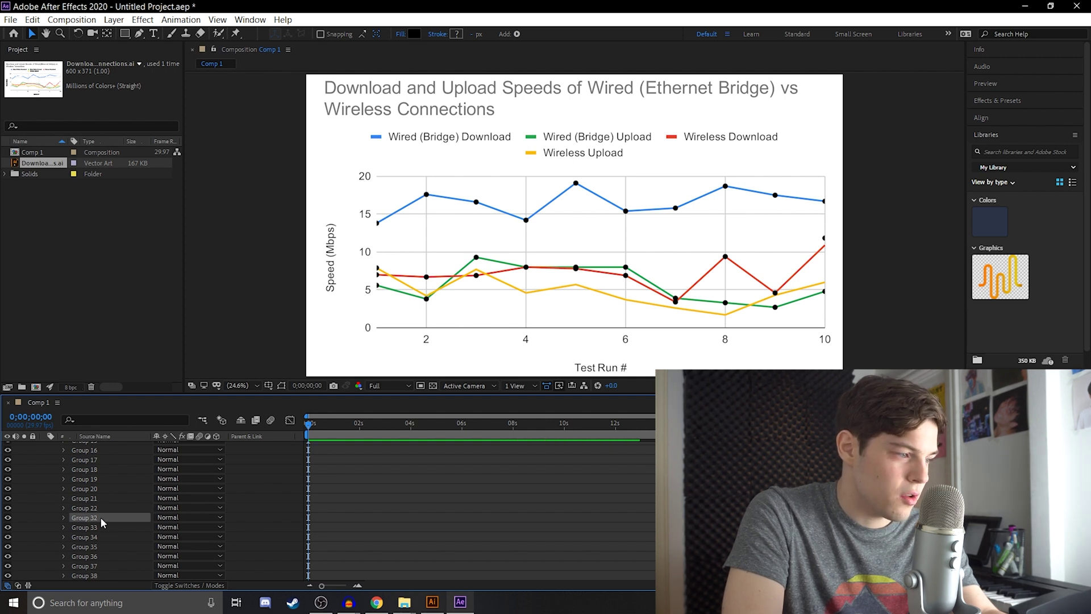
{"action": "key", "text": "Delete"}
{"action": "left_click", "coordinate": [100, 517]}
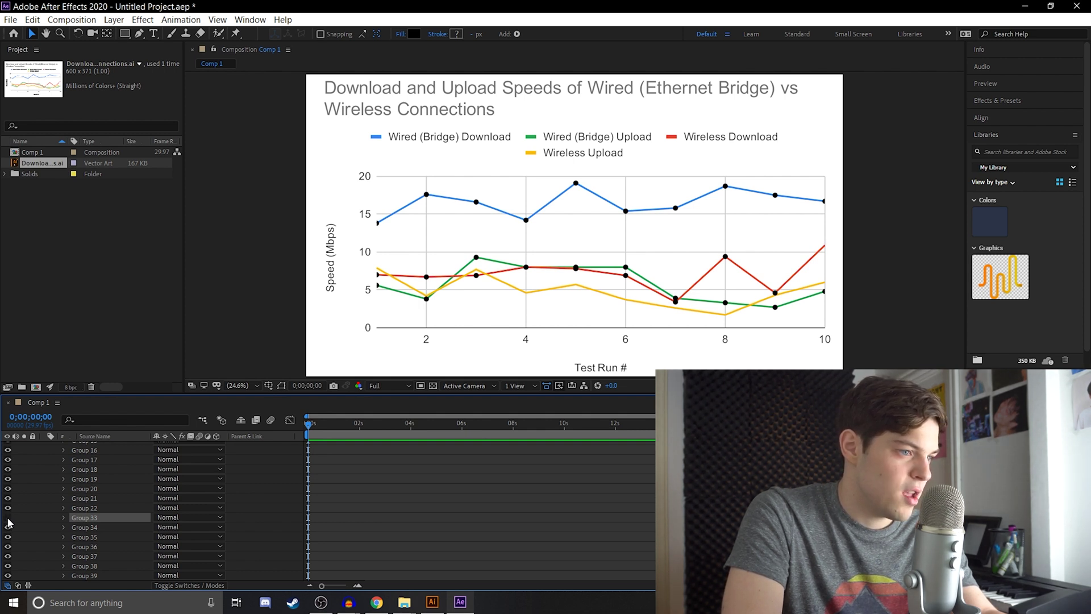
{"action": "key", "text": "Delete"}
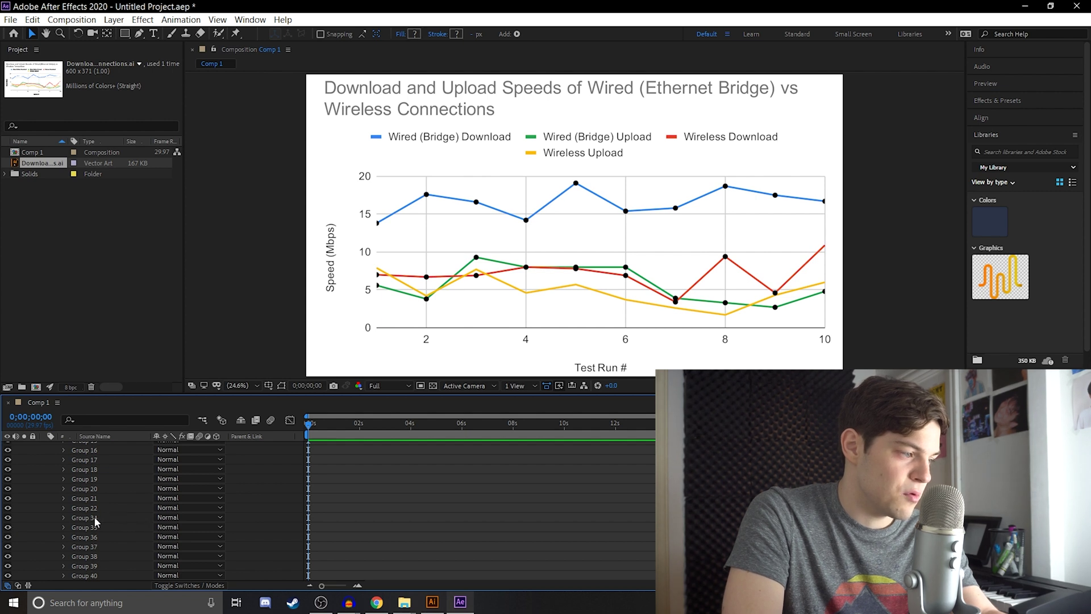
{"action": "left_click", "coordinate": [96, 516]}
{"action": "key", "text": "Delete"}
{"action": "left_click", "coordinate": [99, 517]}
{"action": "key", "text": "Delete"}
{"action": "left_click", "coordinate": [99, 517]}
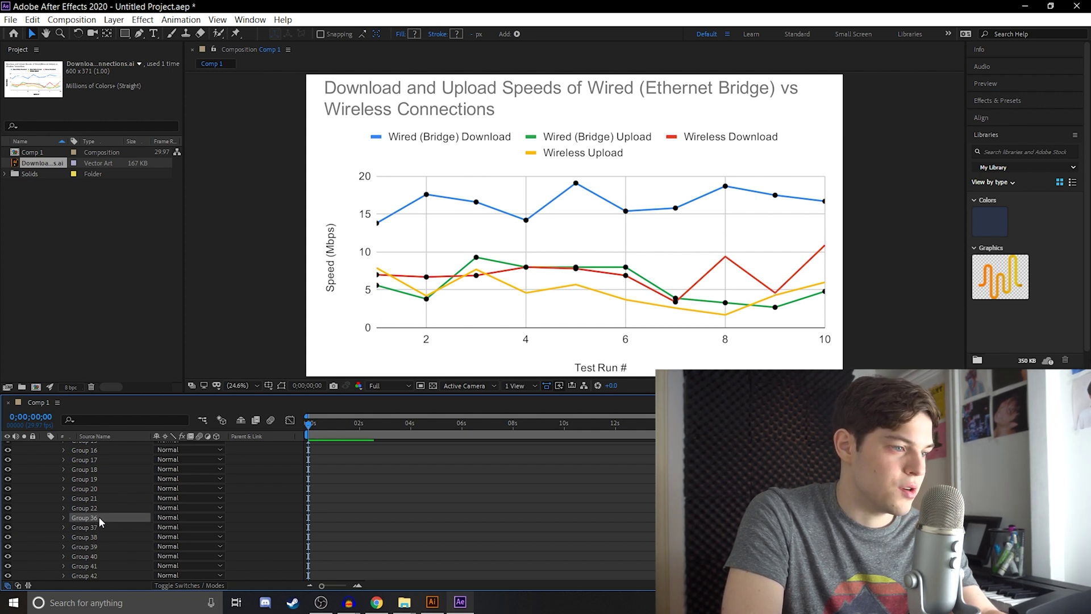
{"action": "key", "text": "Delete"}
{"action": "left_click", "coordinate": [99, 517]}
{"action": "key", "text": "Delete"}
{"action": "left_click", "coordinate": [98, 515]}
{"action": "key", "text": "Delete"}
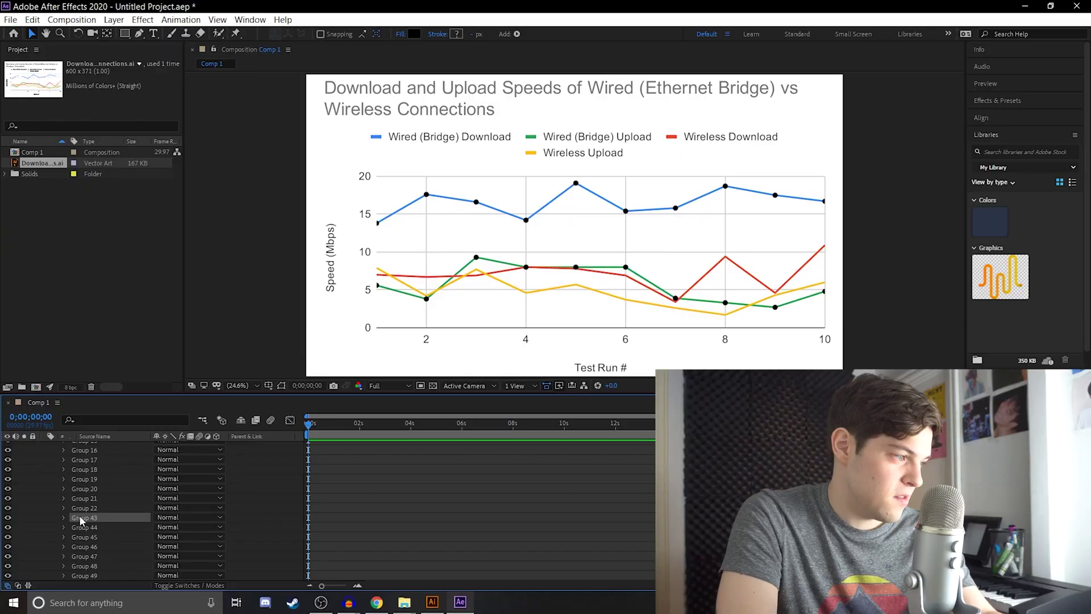
Delete the remaining data-point dot group layers, up through Group 62
{"action": "key", "text": "Delete"}
{"action": "left_click", "coordinate": [91, 517]}
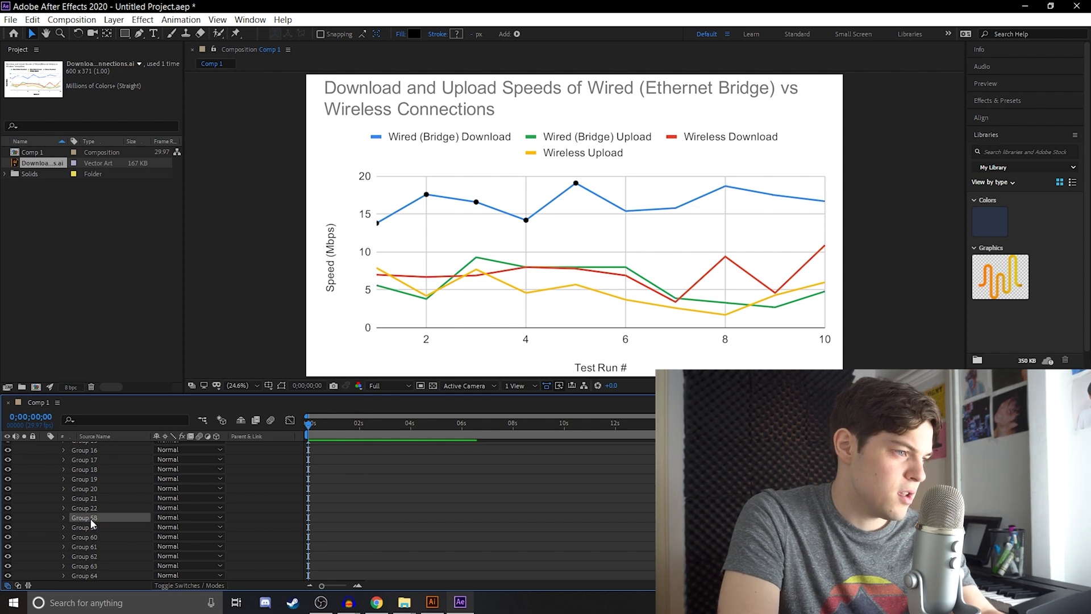
{"action": "key", "text": "Delete"}
{"action": "left_click", "coordinate": [91, 517]}
{"action": "key", "text": "Delete"}
{"action": "left_click", "coordinate": [90, 517]}
{"action": "key", "text": "Delete"}
{"action": "left_click", "coordinate": [90, 517]}
{"action": "key", "text": "Delete"}
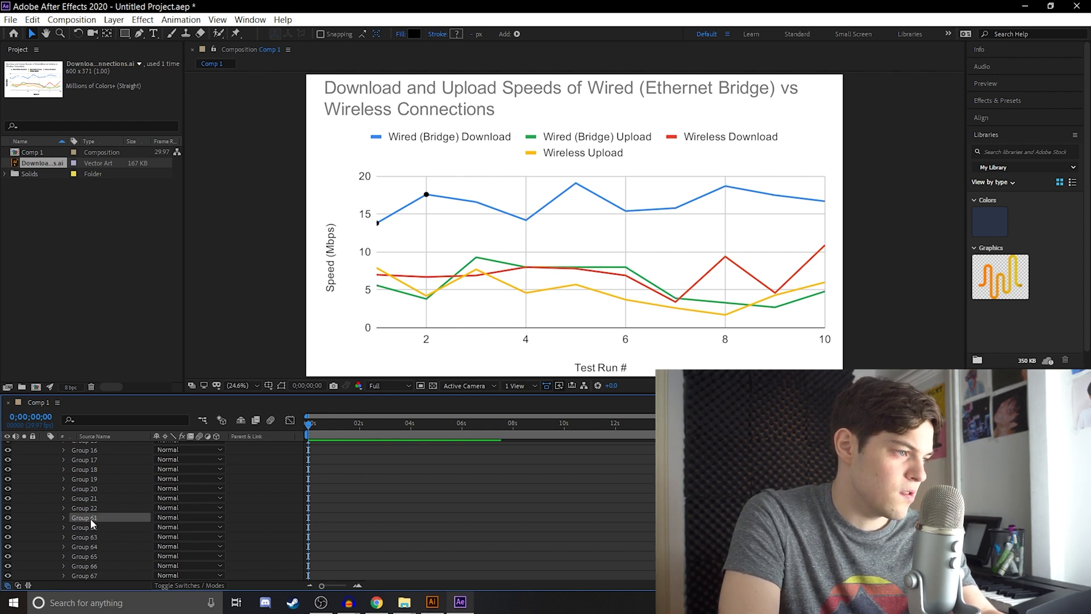
{"action": "left_click", "coordinate": [90, 517]}
{"action": "key", "text": "Delete"}
Toggle visibility to identify Group 63 as the yellow line and Group 64 as red Wireless Download
{"action": "left_click", "coordinate": [89, 517]}
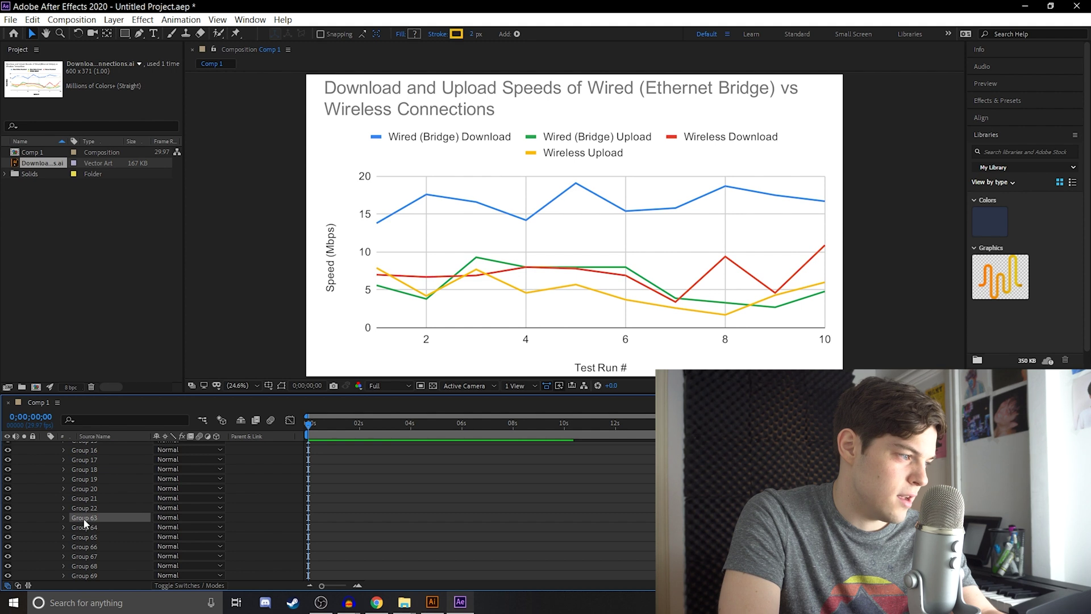
{"action": "left_click", "coordinate": [8, 518]}
{"action": "left_click", "coordinate": [8, 518]}
{"action": "left_click", "coordinate": [8, 517]}
{"action": "left_click", "coordinate": [8, 518]}
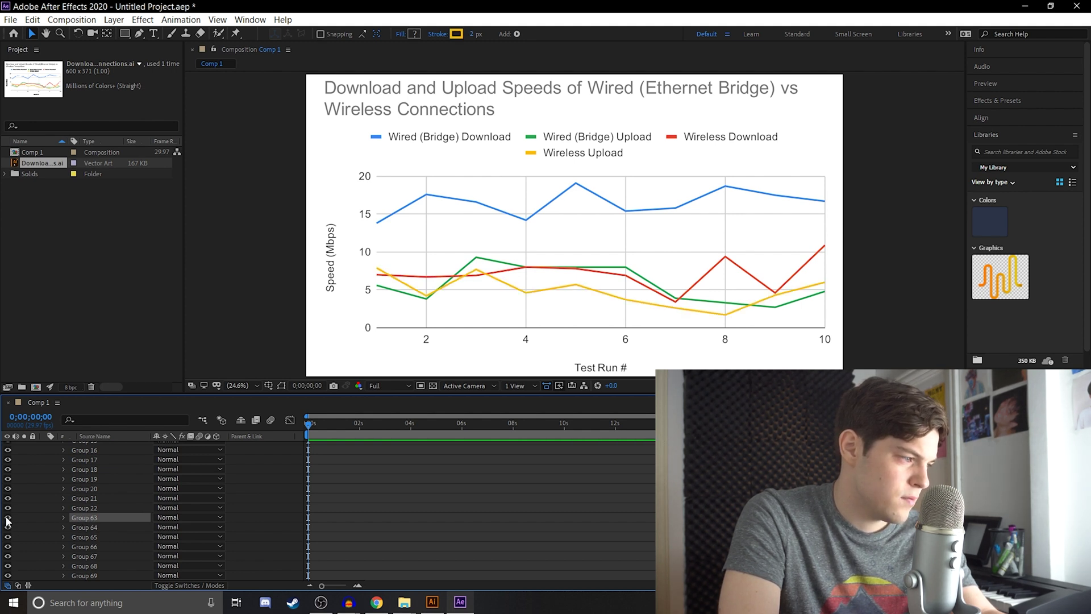
{"action": "left_click", "coordinate": [80, 528]}
{"action": "left_click", "coordinate": [8, 527]}
{"action": "left_click", "coordinate": [8, 527]}
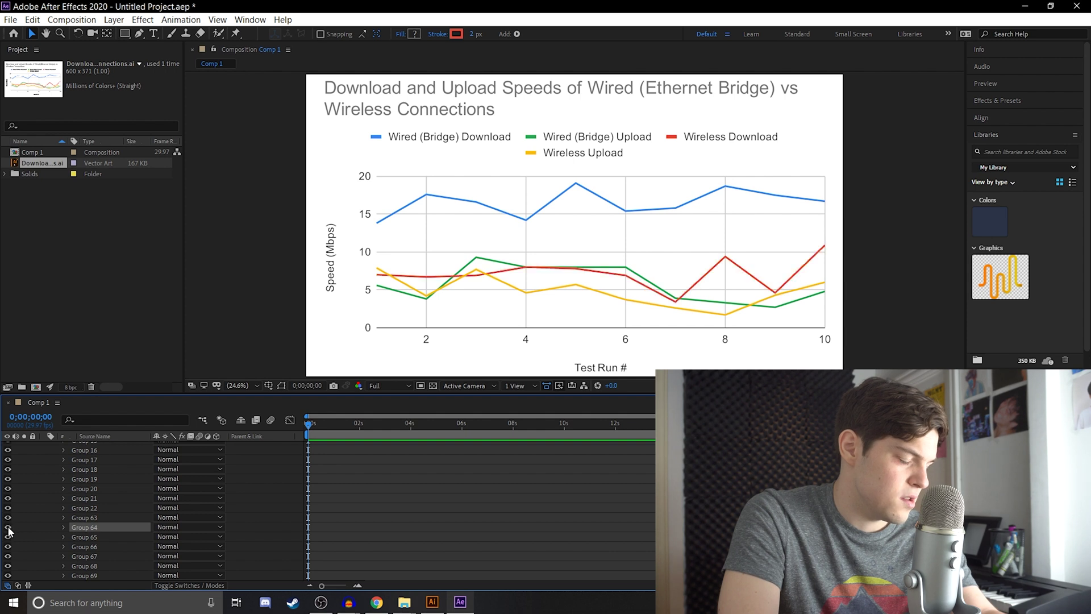
Identify Group 65 as the green Wired Upload line and Group 66 as the blue line
{"action": "left_click", "coordinate": [59, 545]}
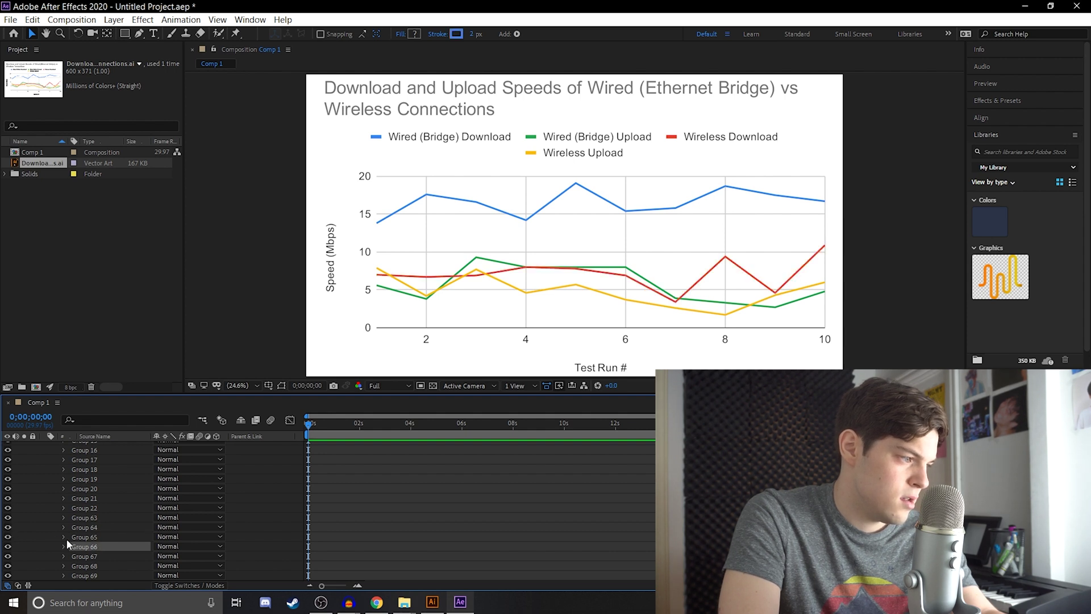
{"action": "left_click", "coordinate": [52, 536]}
{"action": "left_click", "coordinate": [8, 536]}
{"action": "left_click", "coordinate": [7, 537]}
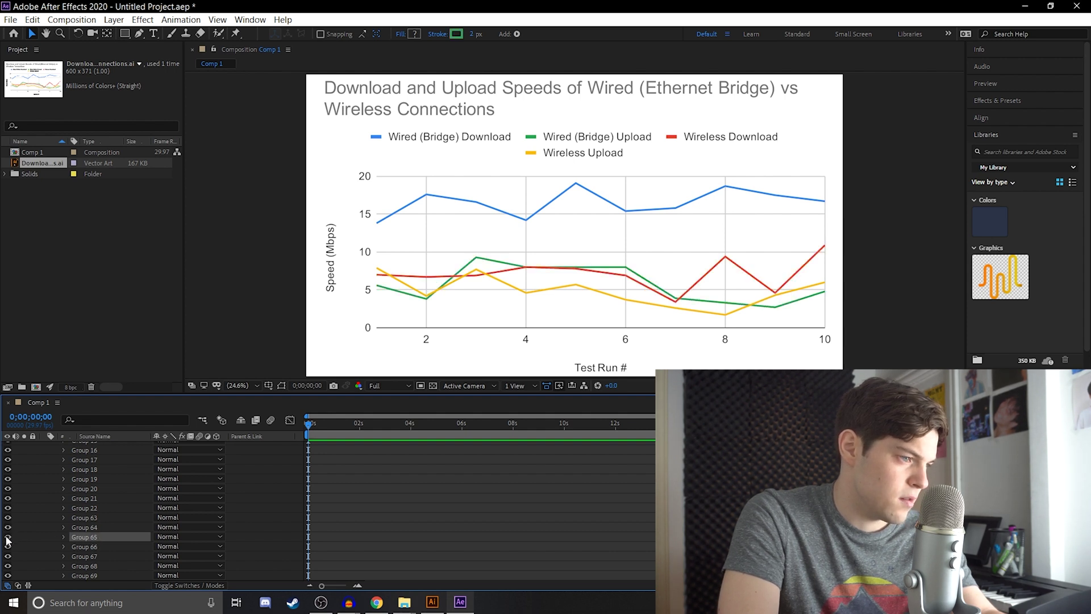
{"action": "left_click", "coordinate": [97, 544]}
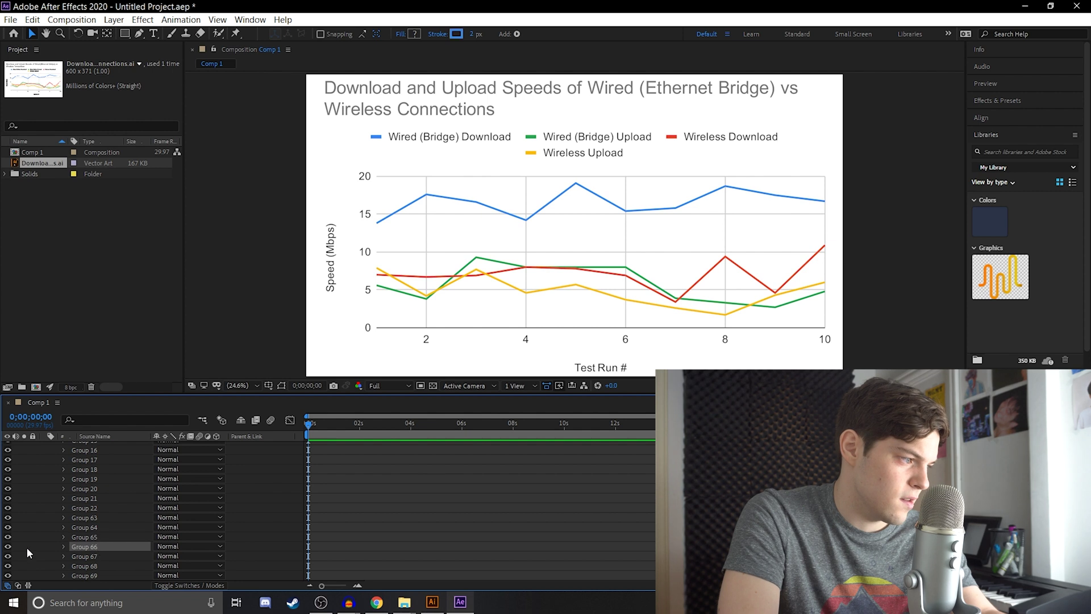
{"action": "right_click", "coordinate": [80, 546]}
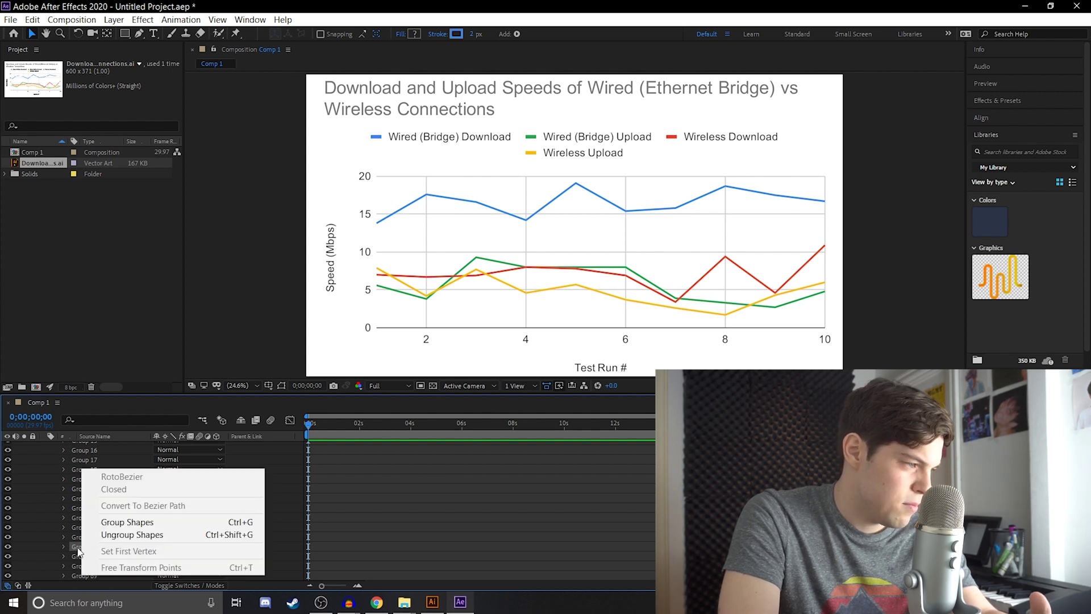
{"action": "left_click", "coordinate": [77, 546]}
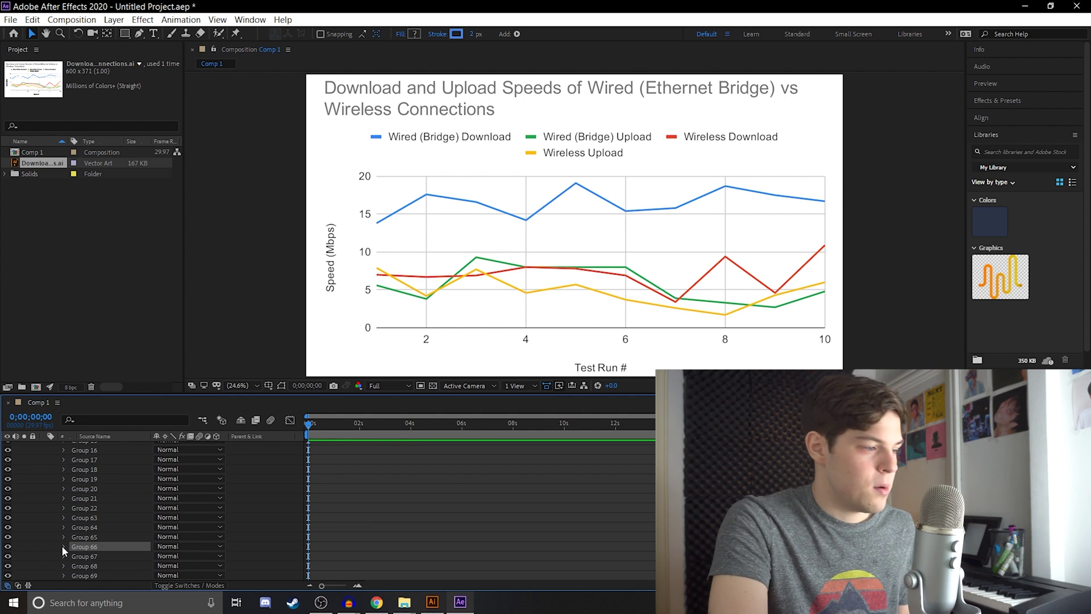
{"action": "left_click", "coordinate": [93, 528]}
{"action": "left_click", "coordinate": [94, 519]}
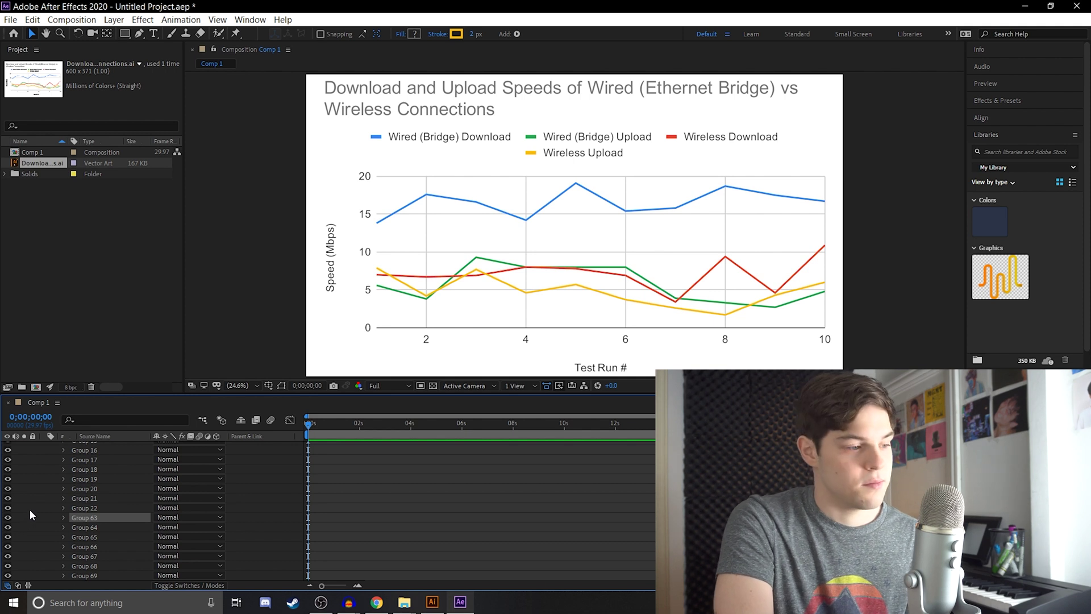
{"action": "scroll", "coordinate": [29, 509], "scroll_direction": "down", "scroll_amount": 1}
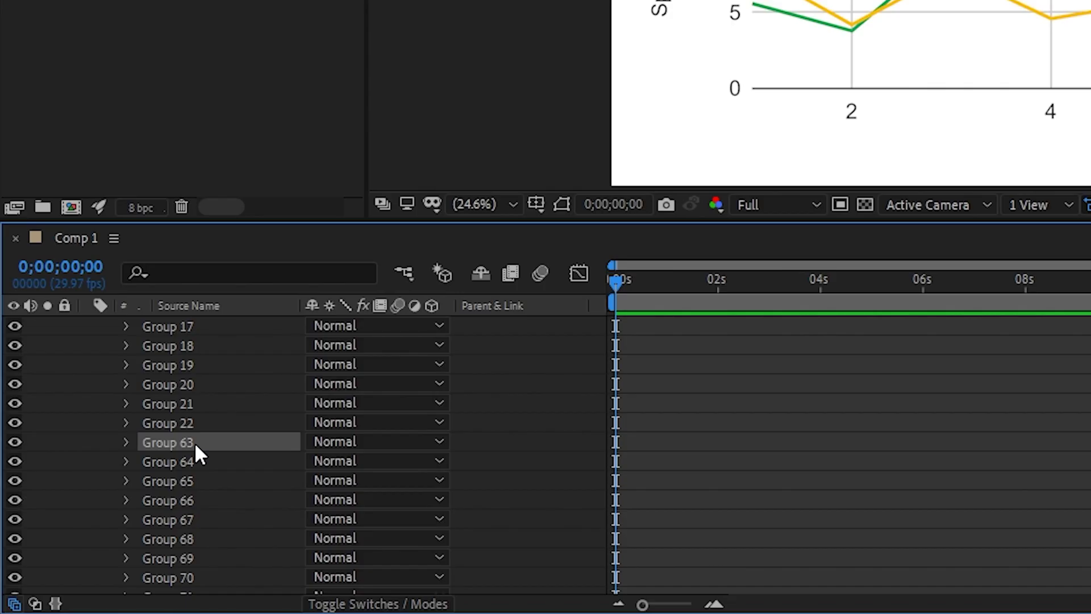
Add a Trim Paths operator to Group 63, the yellow line
{"action": "scroll", "coordinate": [98, 504], "scroll_direction": "up", "scroll_amount": 3}
{"action": "scroll", "coordinate": [195, 442], "scroll_direction": "up", "scroll_amount": 5}
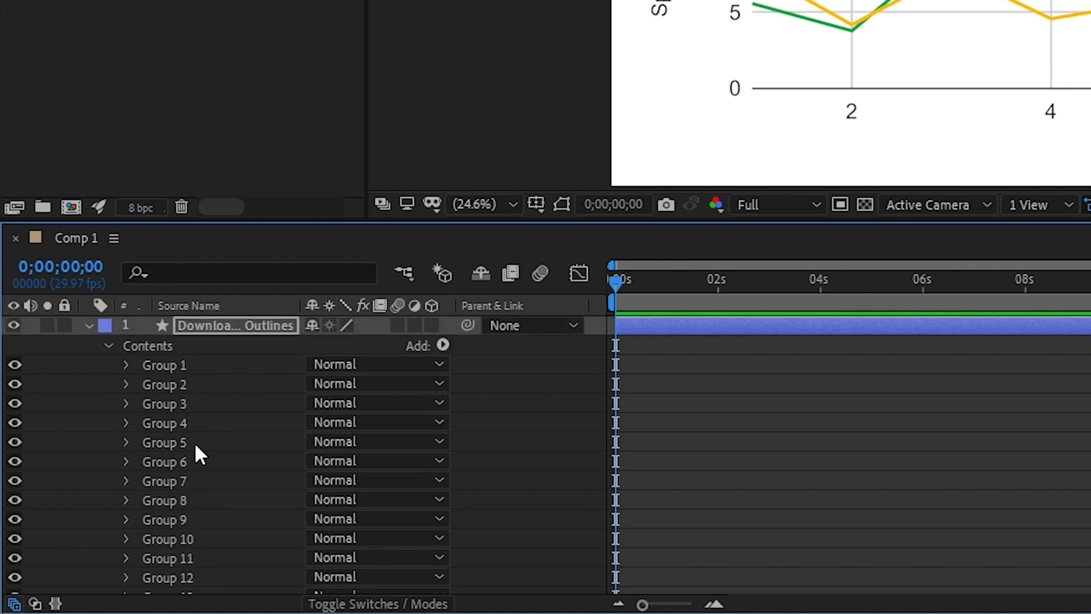
{"action": "left_click", "coordinate": [443, 345]}
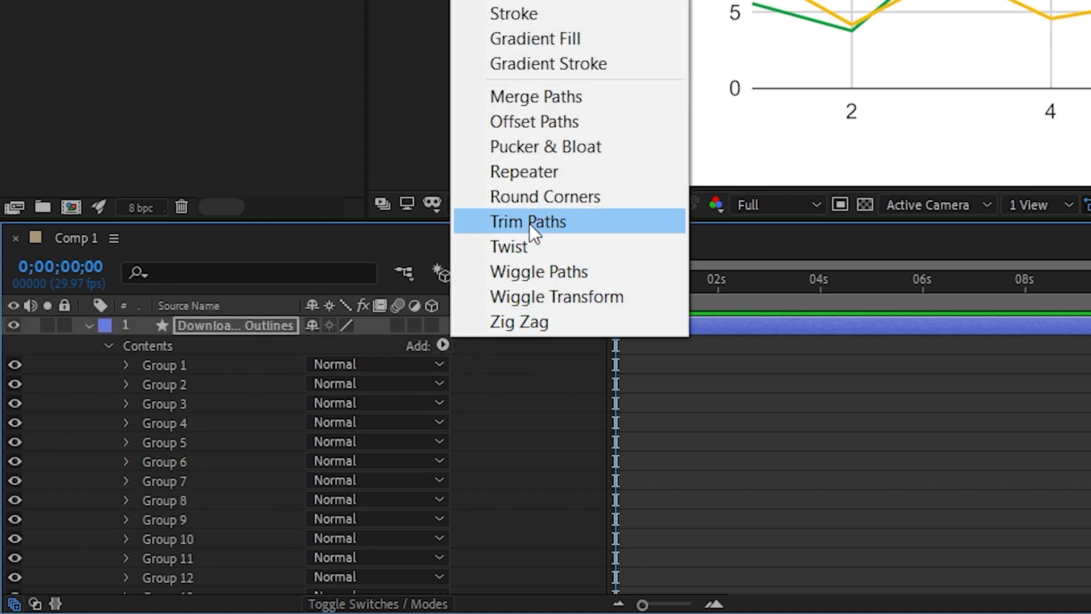
{"action": "left_click", "coordinate": [529, 224]}
Test the Trim Paths End value by scrubbing and setting it to 0, then restore the full line
{"action": "scroll", "coordinate": [229, 509], "scroll_direction": "down", "scroll_amount": 3}
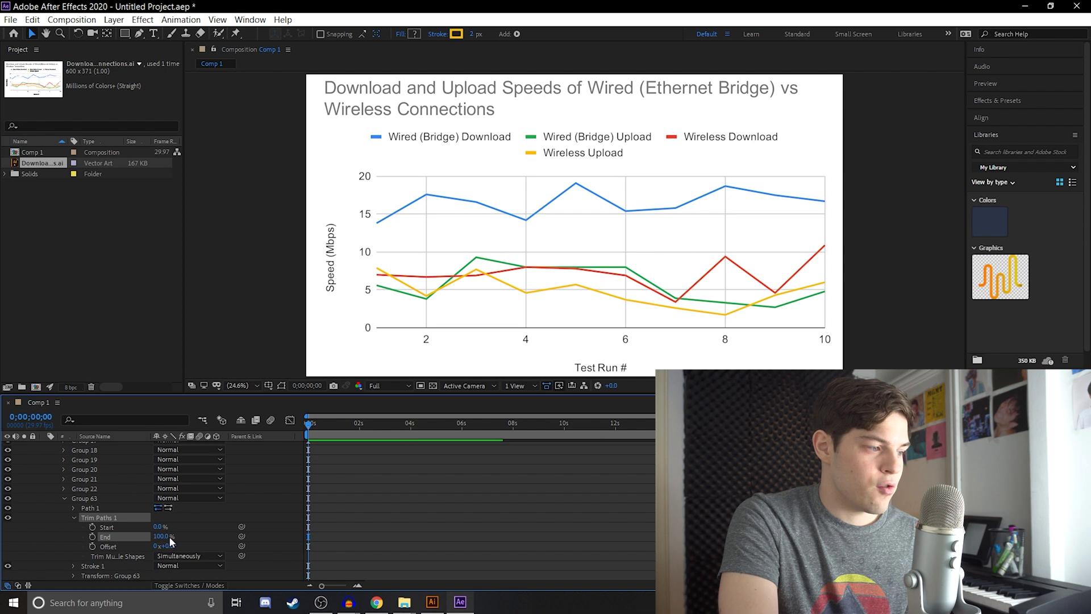
{"action": "mouse_move", "coordinate": [165, 539]}
{"action": "left_mouse_down"}
{"action": "mouse_move", "coordinate": [117, 539]}
{"action": "mouse_move", "coordinate": [156, 546]}
{"action": "left_mouse_up"}
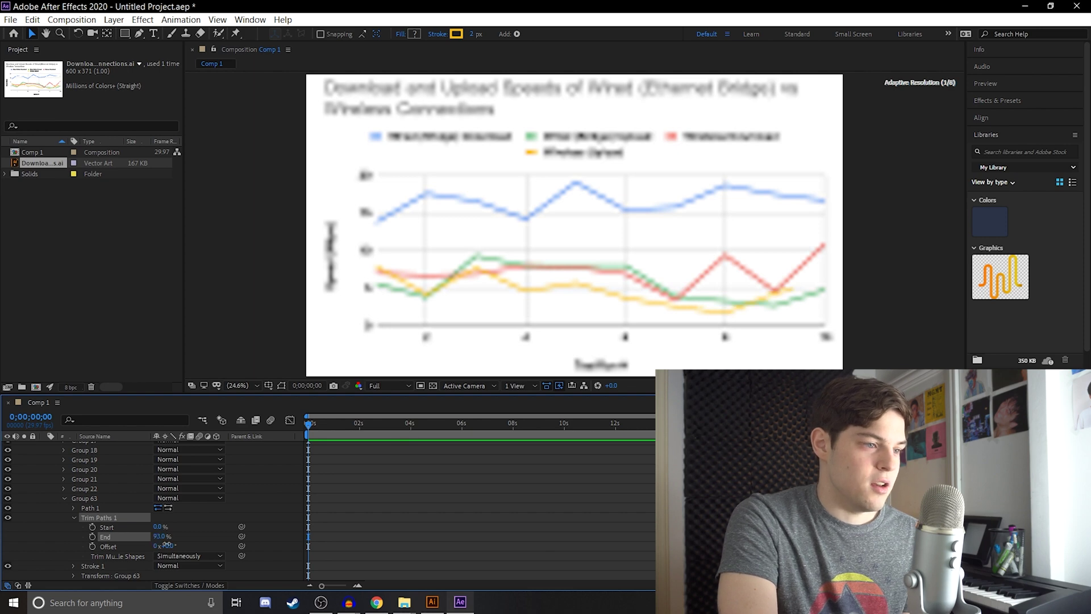
{"action": "mouse_move", "coordinate": [159, 545]}
{"action": "left_mouse_down"}
{"action": "mouse_move", "coordinate": [131, 539]}
{"action": "mouse_move", "coordinate": [159, 535]}
{"action": "left_mouse_up"}
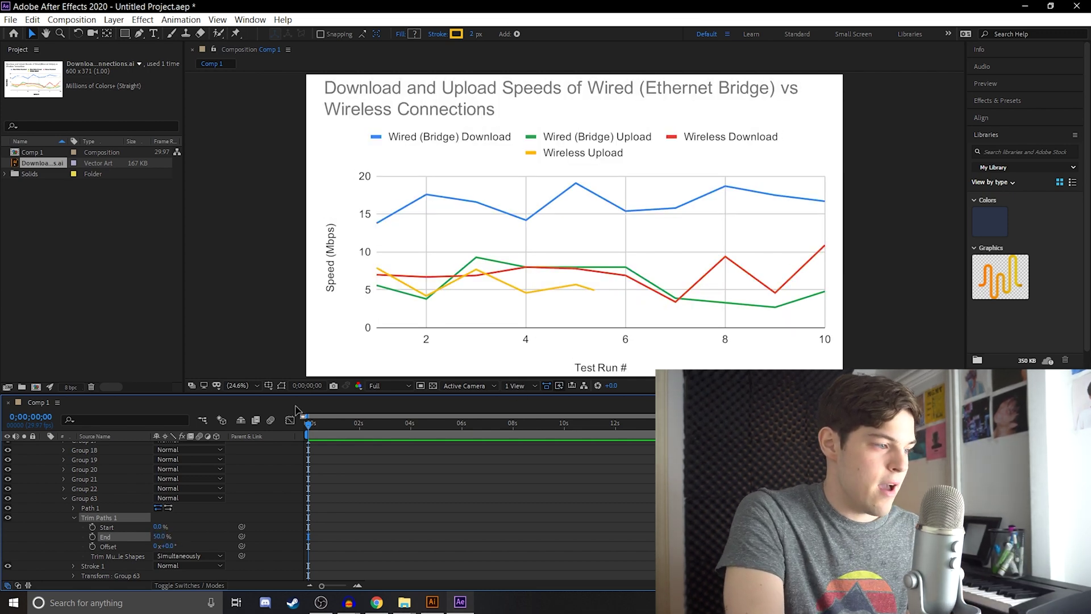
{"action": "left_click", "coordinate": [159, 536]}
{"action": "type", "text": "0"}
{"action": "key", "text": "Return"}
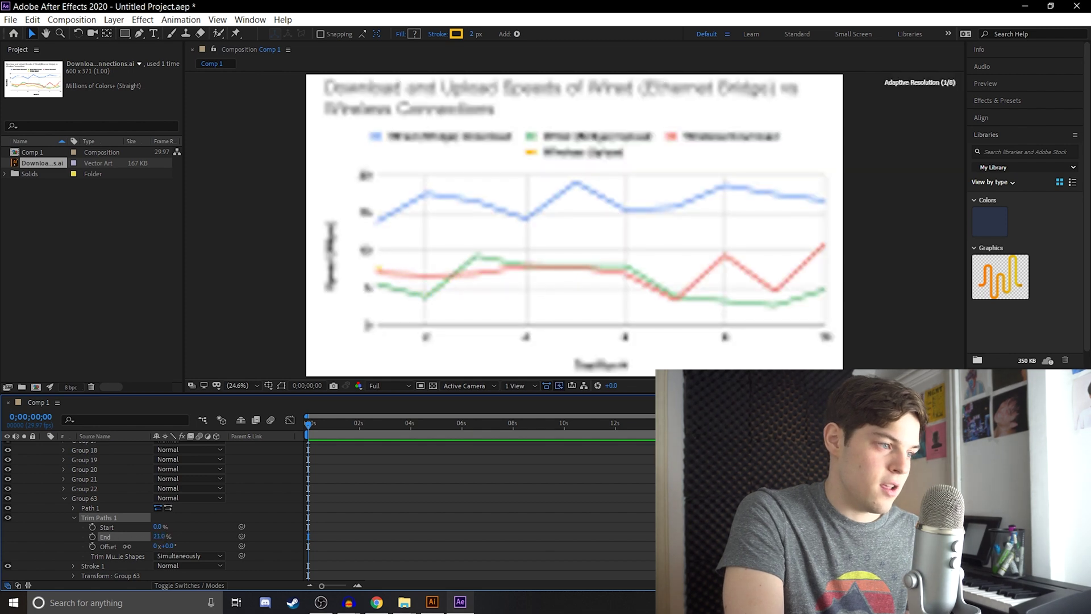
{"action": "left_click_drag", "start_coordinate": [159, 536], "coordinate": [164, 544]}
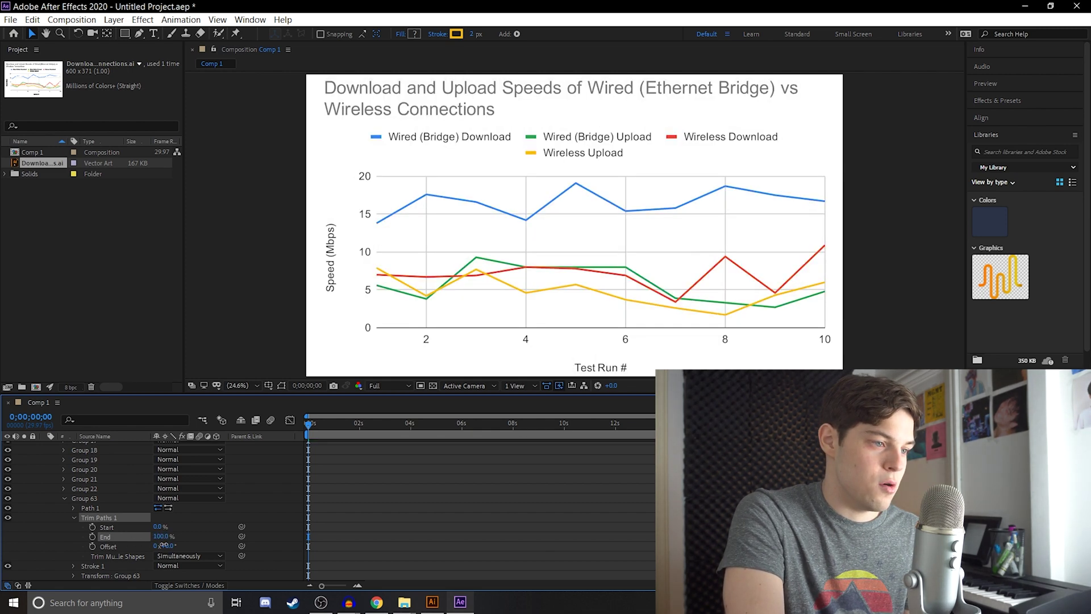
Keyframe Trim Paths End at 0% at time zero and 100% at 0;00;01;13
{"action": "key", "text": "space"}
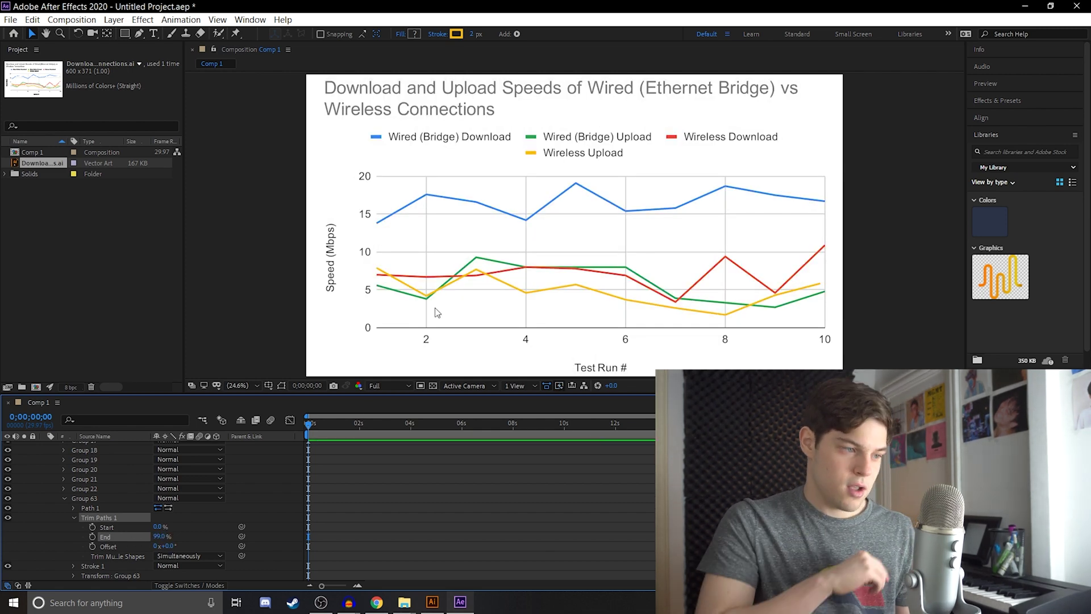
{"action": "left_click", "coordinate": [92, 536]}
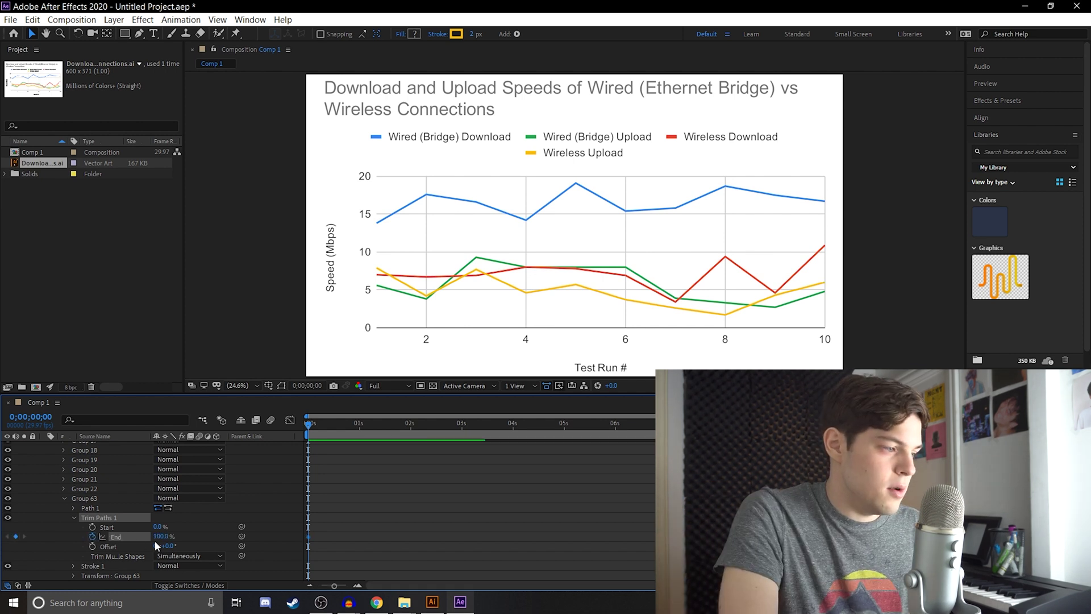
{"action": "left_click", "coordinate": [164, 537]}
{"action": "type", "text": "0"}
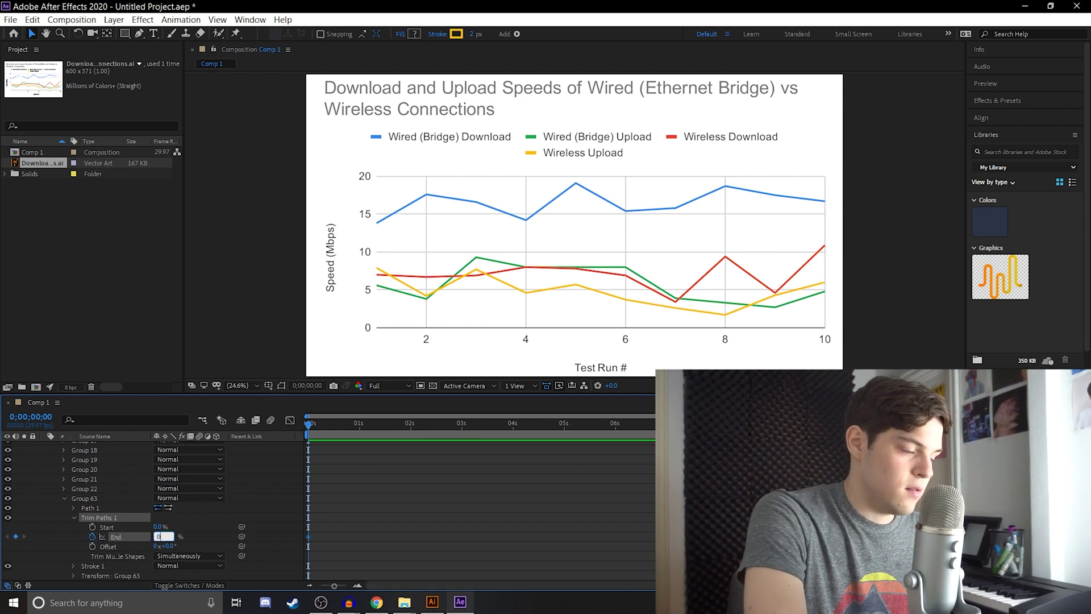
{"action": "key", "text": "Return"}
{"action": "left_click_drag", "start_coordinate": [354, 426], "coordinate": [381, 429]}
{"action": "left_click", "coordinate": [159, 536]}
{"action": "type", "text": "100"}
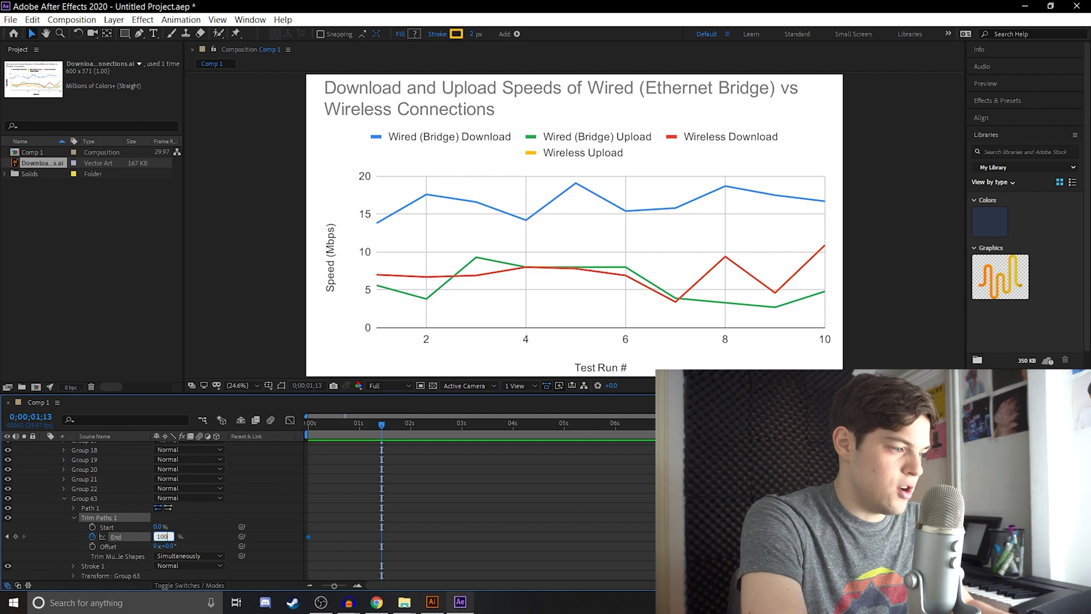
{"action": "key", "text": "Return"}
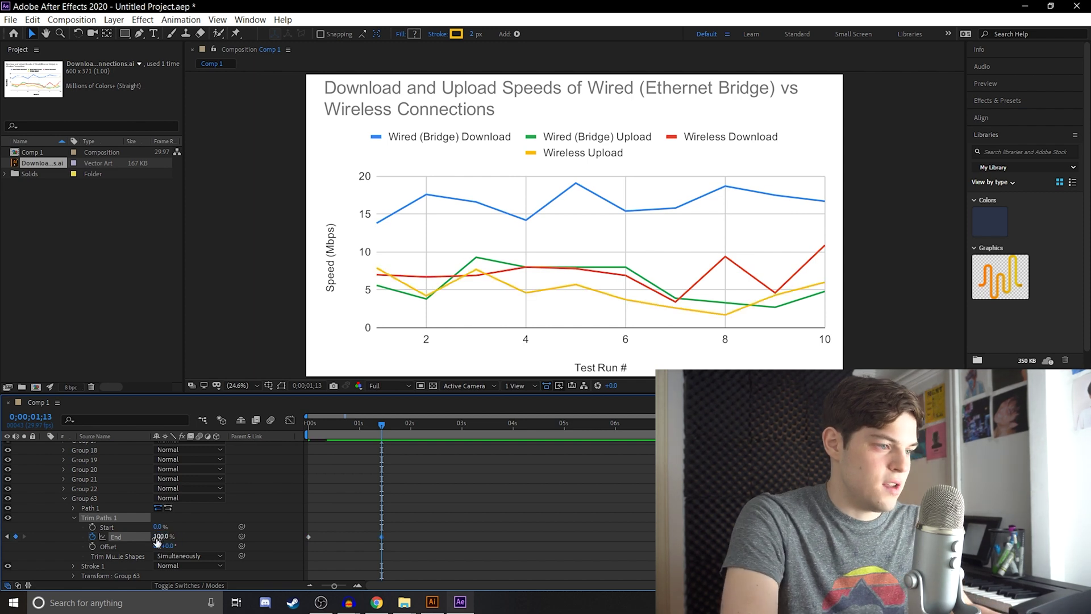
Preview the yellow line drawing on, then select both End keyframes
{"action": "key", "text": "Home"}
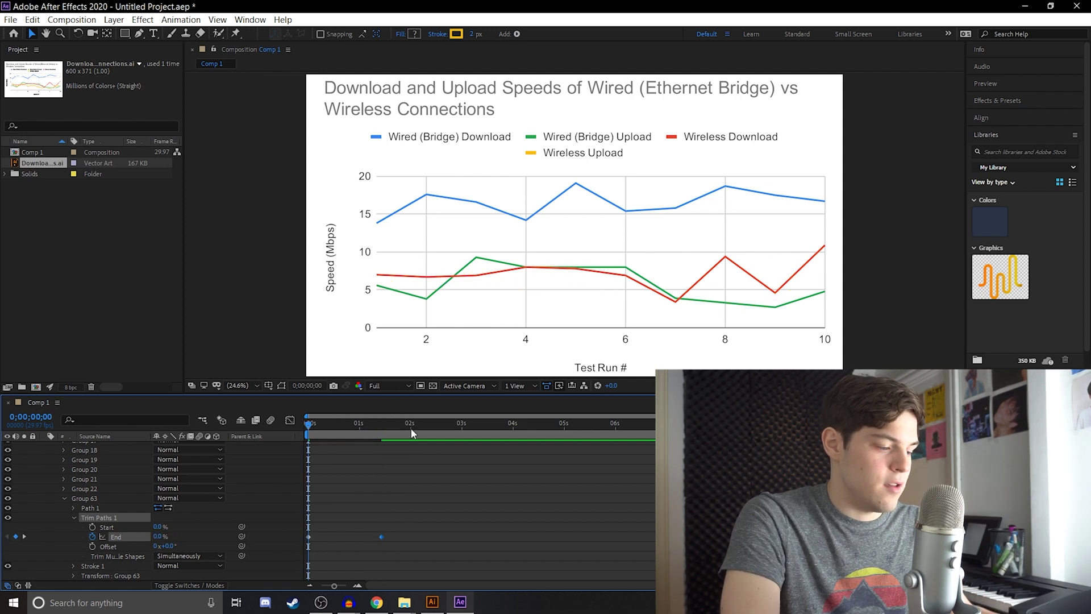
{"action": "key", "text": "space"}
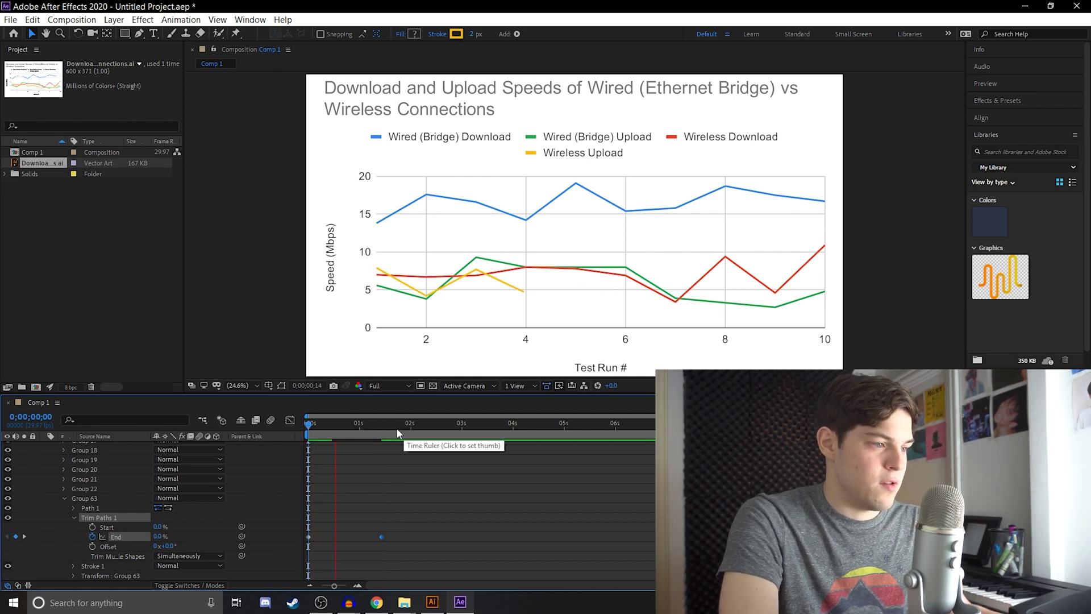
{"action": "left_click", "coordinate": [338, 431]}
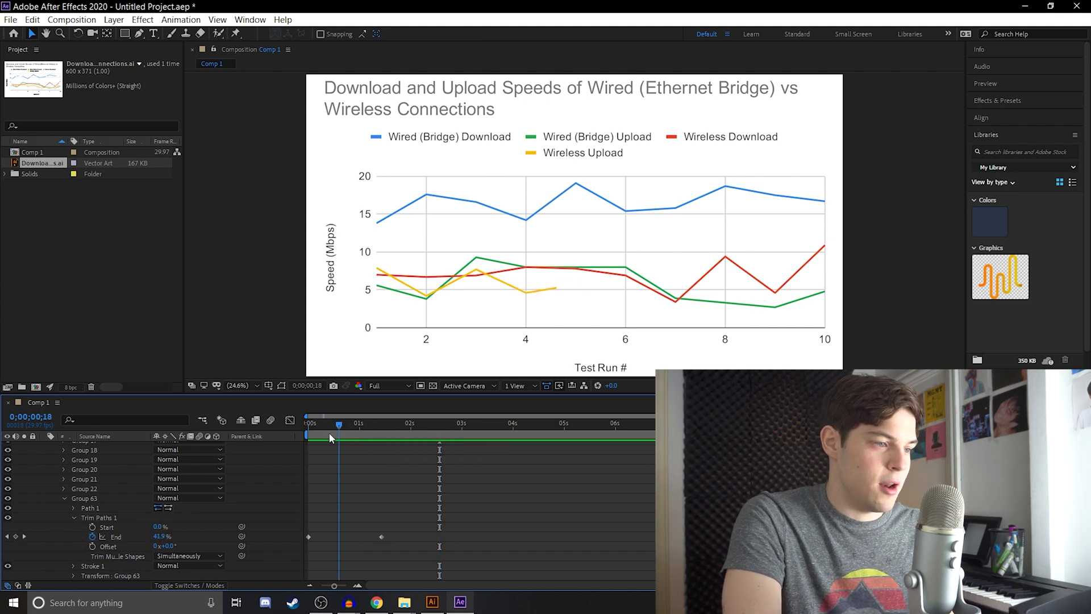
{"action": "left_click_drag", "start_coordinate": [331, 438], "coordinate": [292, 448]}
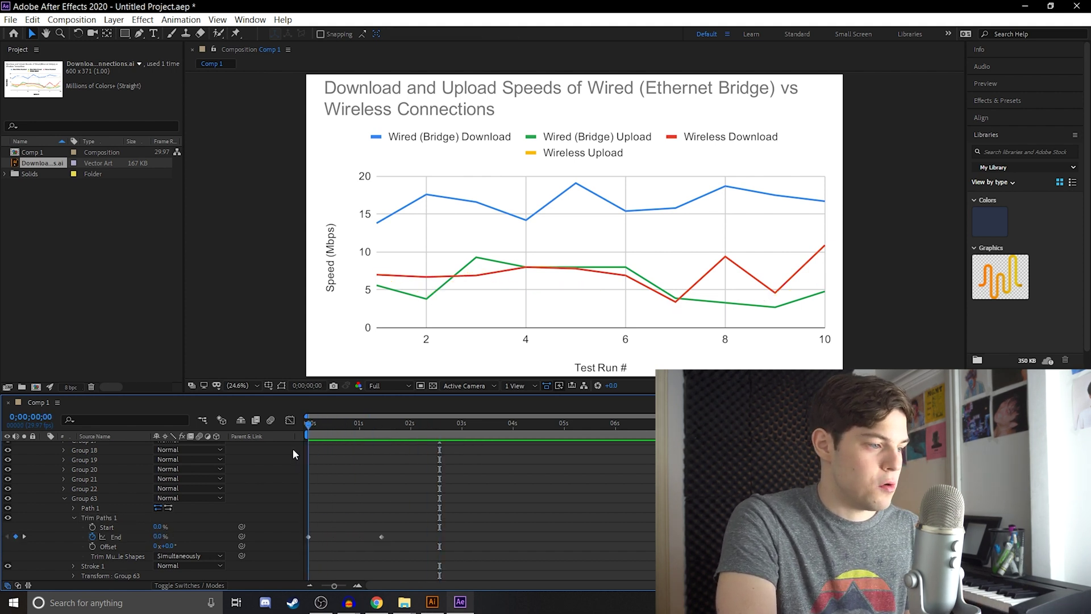
{"action": "left_click_drag", "start_coordinate": [440, 557], "coordinate": [305, 534]}
Apply Keyframe Assistant > Easy Ease to the End keyframes
{"action": "right_click", "coordinate": [385, 536]}
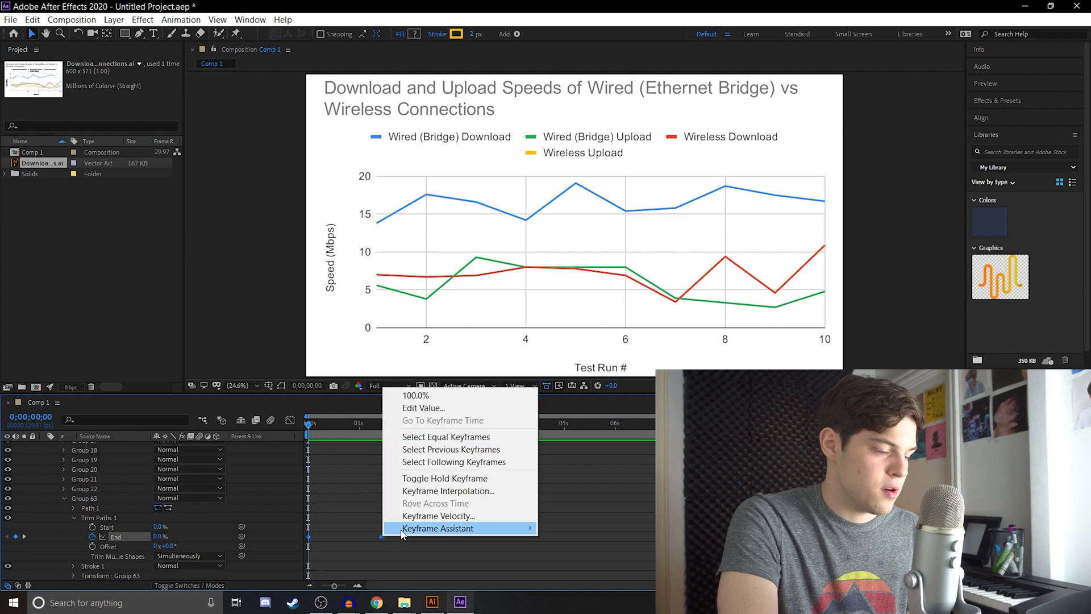
{"action": "mouse_move", "coordinate": [414, 531]}
{"action": "left_click", "coordinate": [562, 453]}
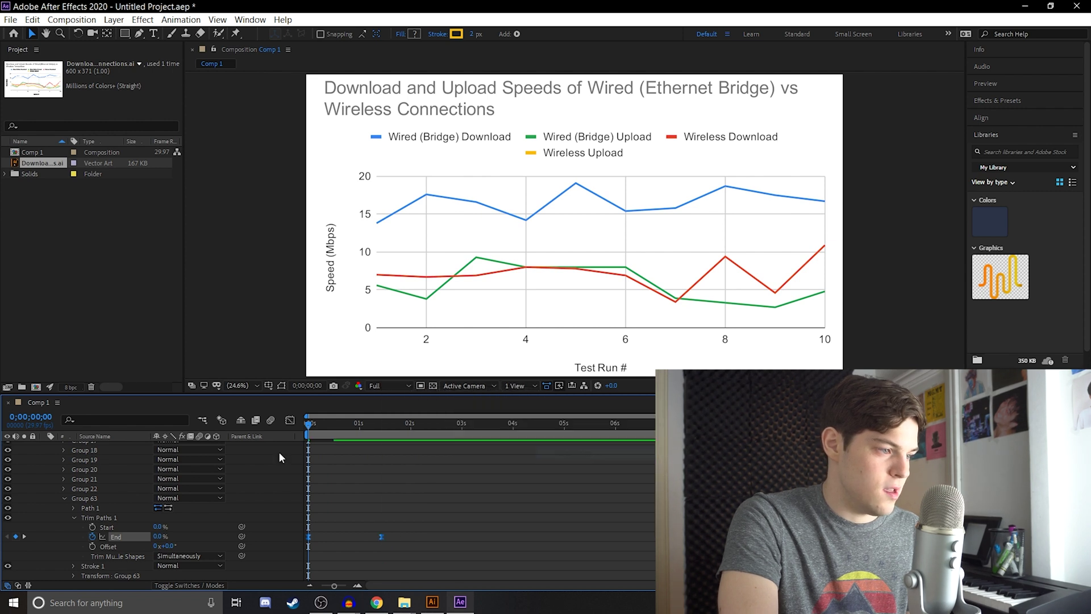
In the Graph Editor's speed graph, pull the speed peak earlier for a fast start, then preview
{"action": "left_click", "coordinate": [288, 419]}
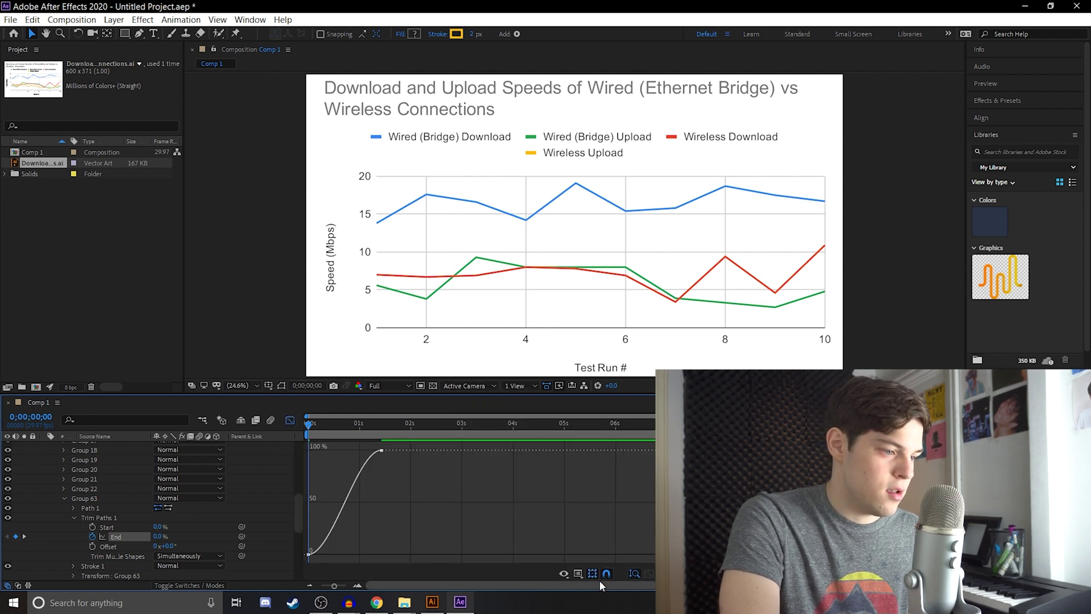
{"action": "right_click", "coordinate": [507, 532]}
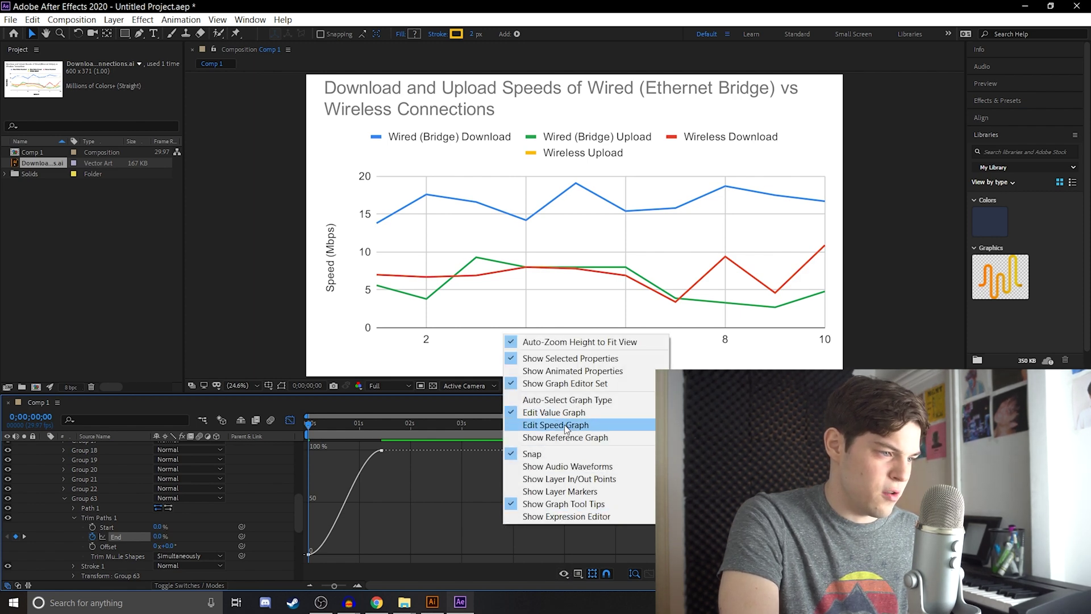
{"action": "left_click", "coordinate": [557, 425]}
{"action": "left_click", "coordinate": [364, 561]}
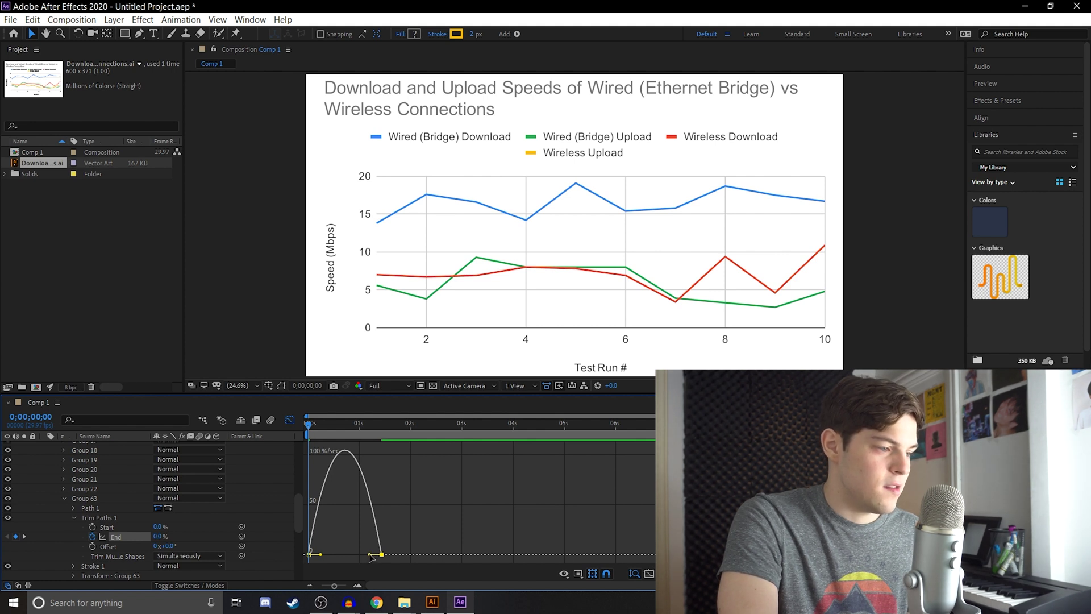
{"action": "left_click_drag", "start_coordinate": [370, 556], "coordinate": [357, 554]}
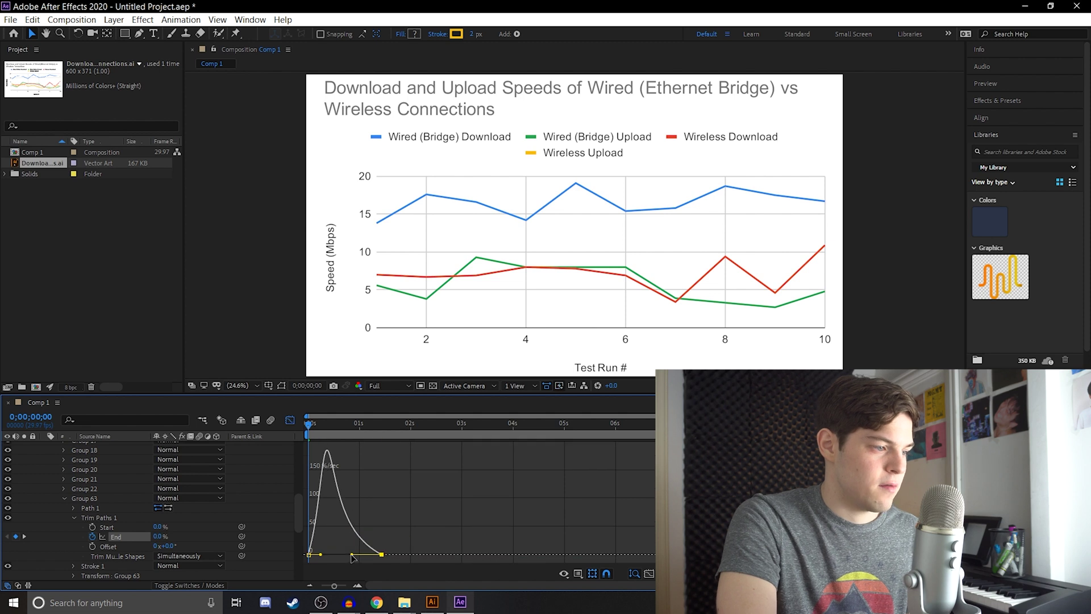
{"action": "key", "text": "shift+F3"}
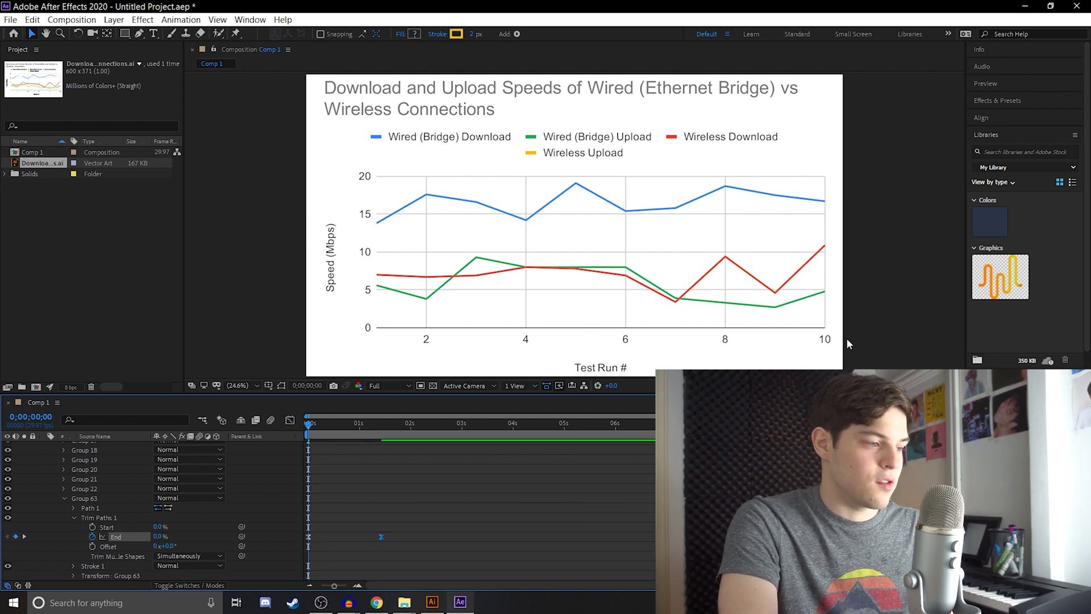
{"action": "key", "text": "space"}
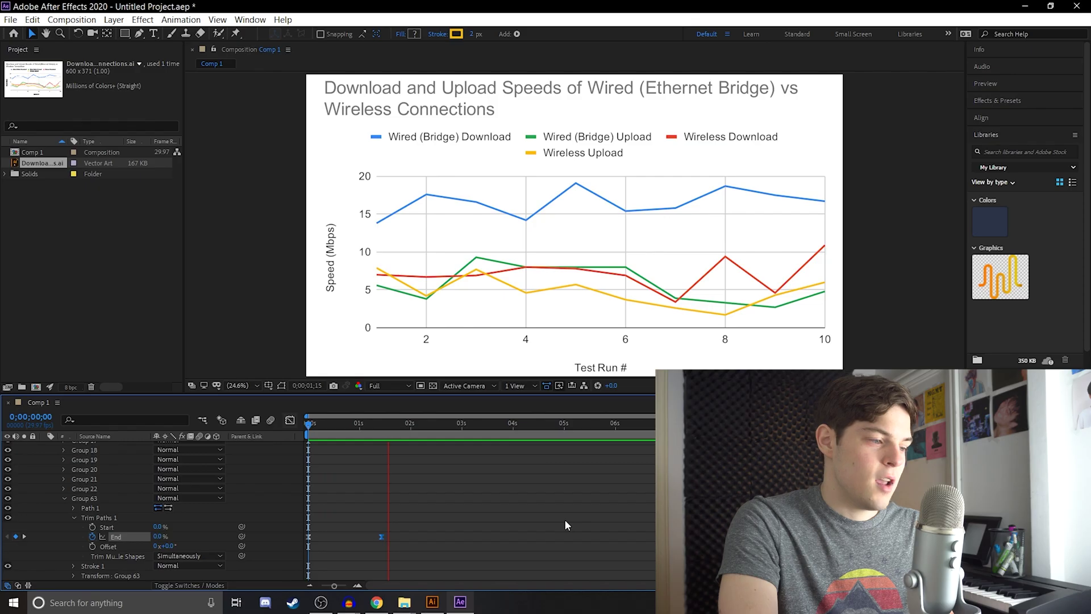
{"action": "key", "text": "space"}
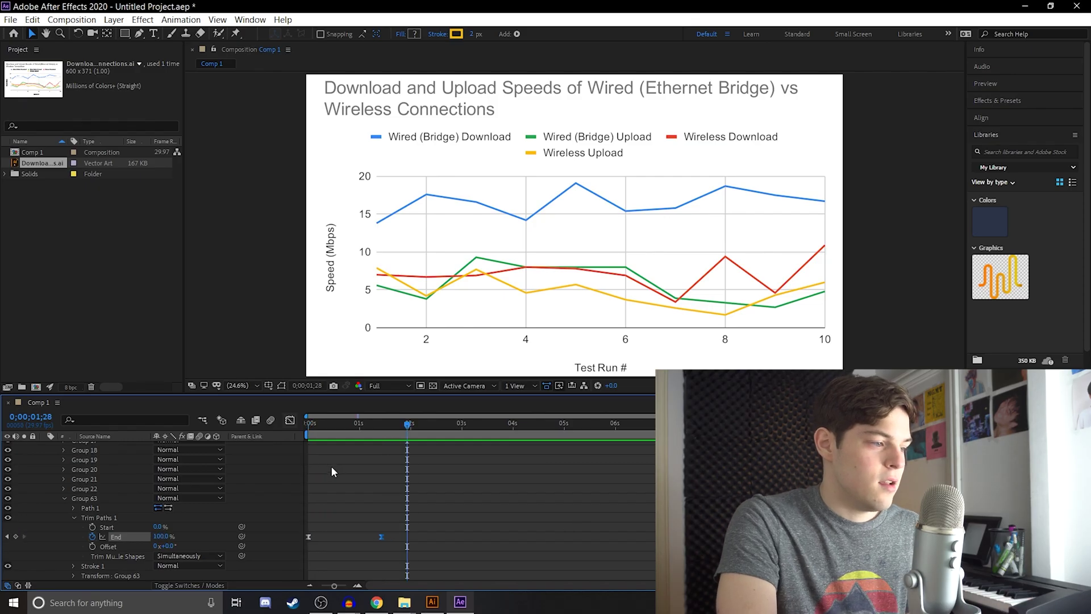
Copy Trim Paths 1 from Group 63 and paste it into Group 64 at time zero
{"action": "scroll", "coordinate": [267, 474], "scroll_direction": "up", "scroll_amount": 8}
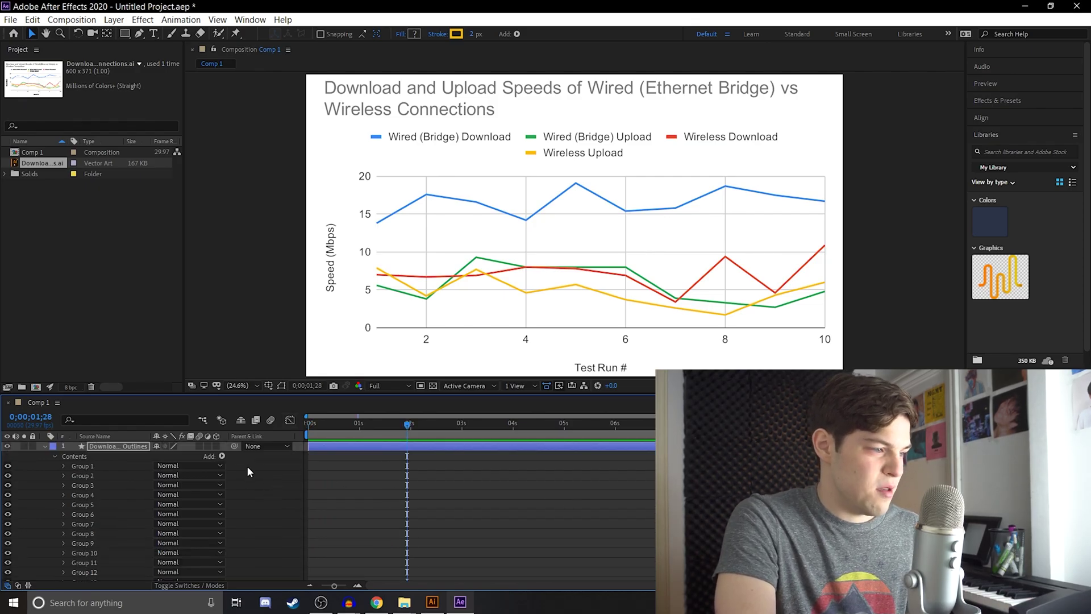
{"action": "left_click", "coordinate": [309, 423]}
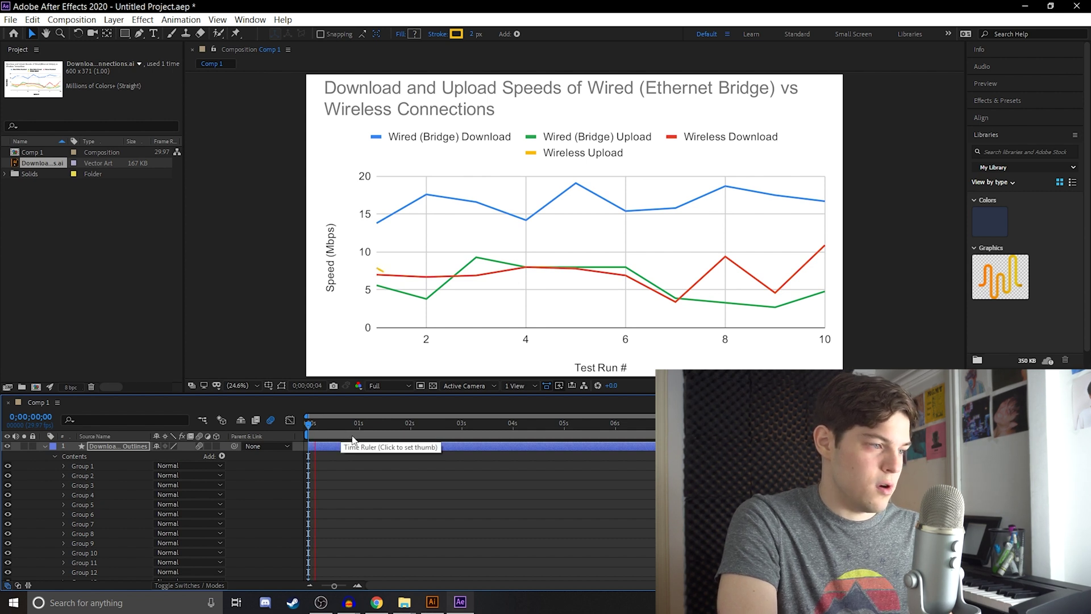
{"action": "scroll", "coordinate": [104, 499], "scroll_direction": "down", "scroll_amount": 15}
{"action": "left_click", "coordinate": [103, 499]}
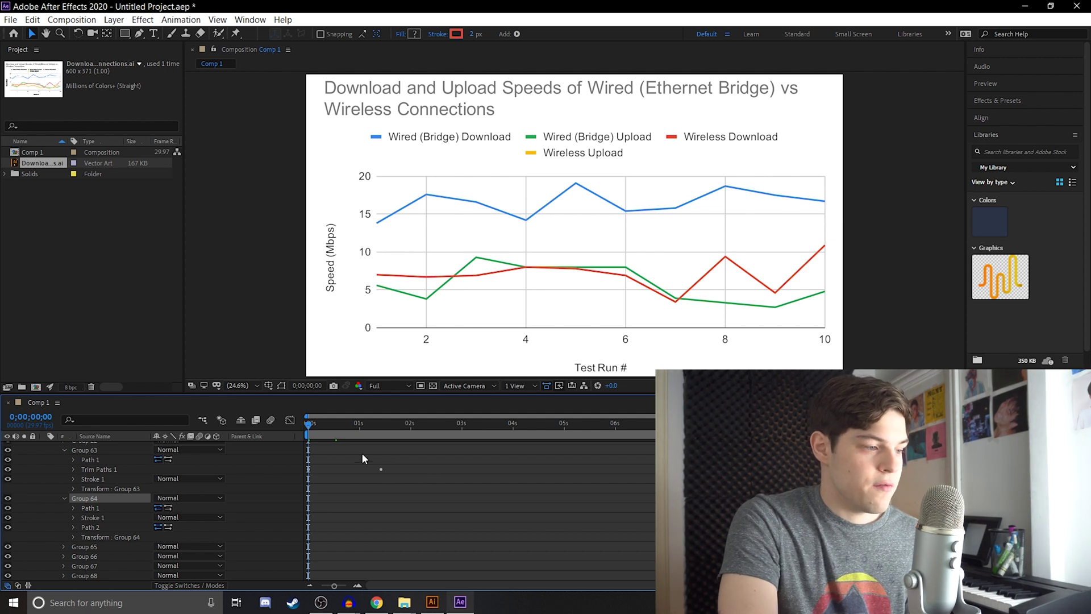
{"action": "left_click", "coordinate": [105, 468]}
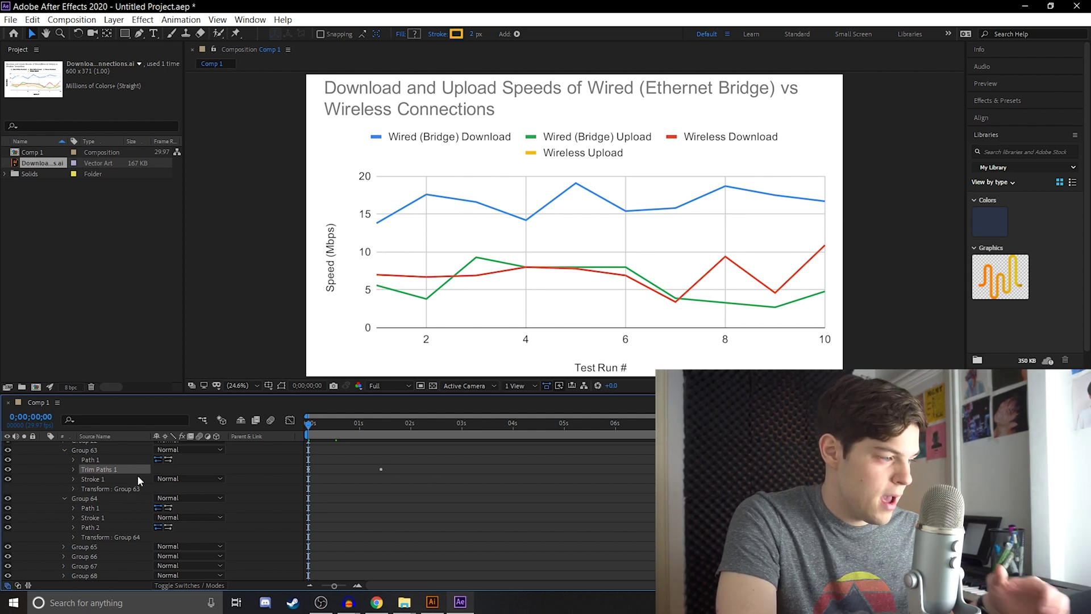
{"action": "left_click", "coordinate": [86, 498]}
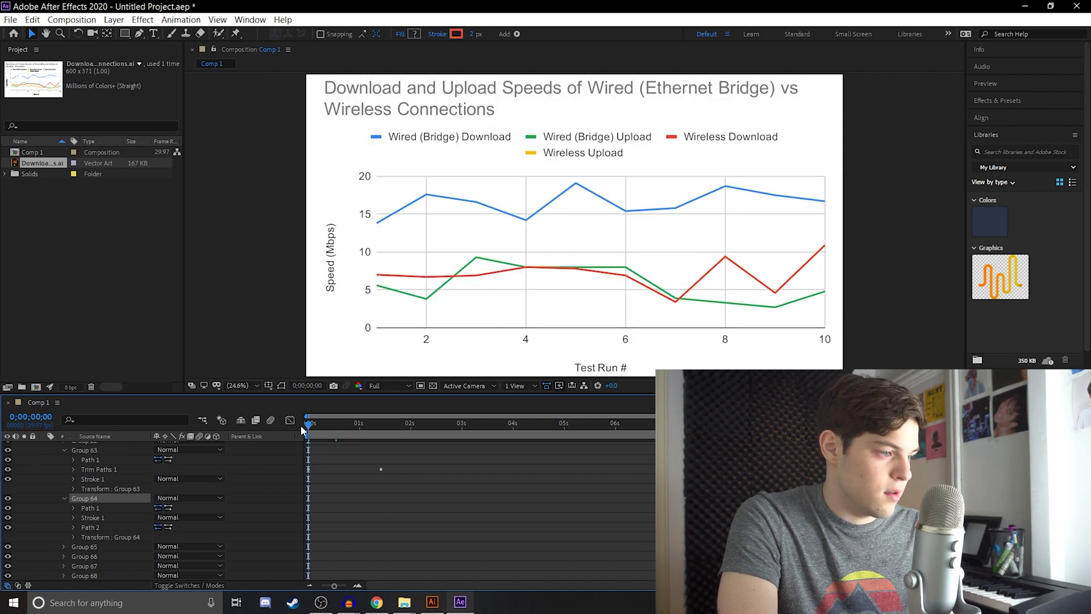
{"action": "key", "text": "ctrl+v"}
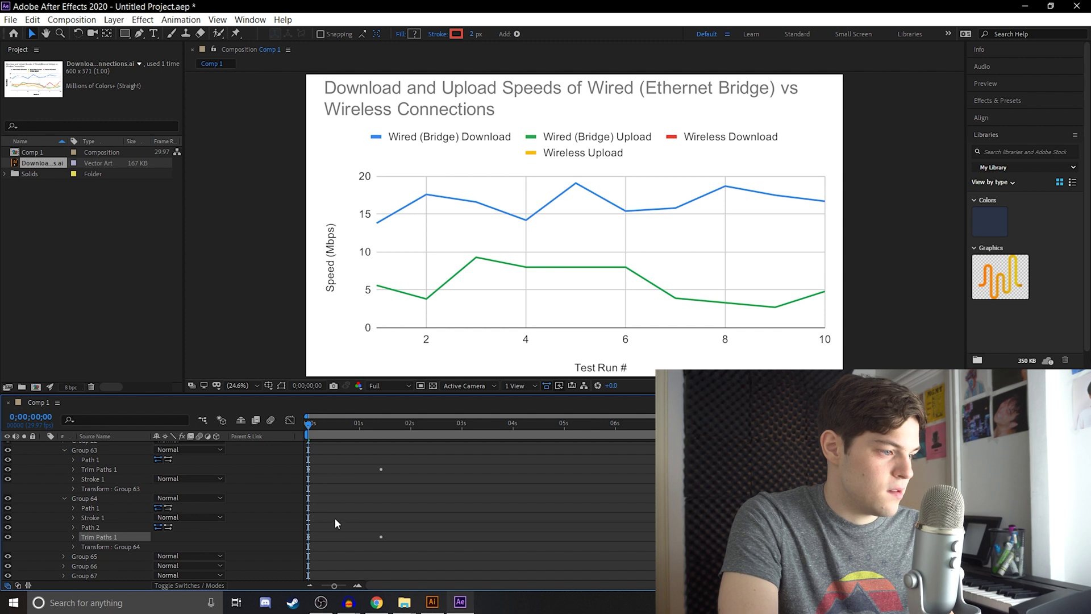
{"action": "scroll", "coordinate": [80, 541], "scroll_direction": "down", "scroll_amount": 1}
{"action": "mouse_move", "coordinate": [329, 423]}
{"action": "left_mouse_down"}
{"action": "mouse_move", "coordinate": [364, 424]}
{"action": "mouse_move", "coordinate": [342, 424]}
{"action": "left_mouse_up"}
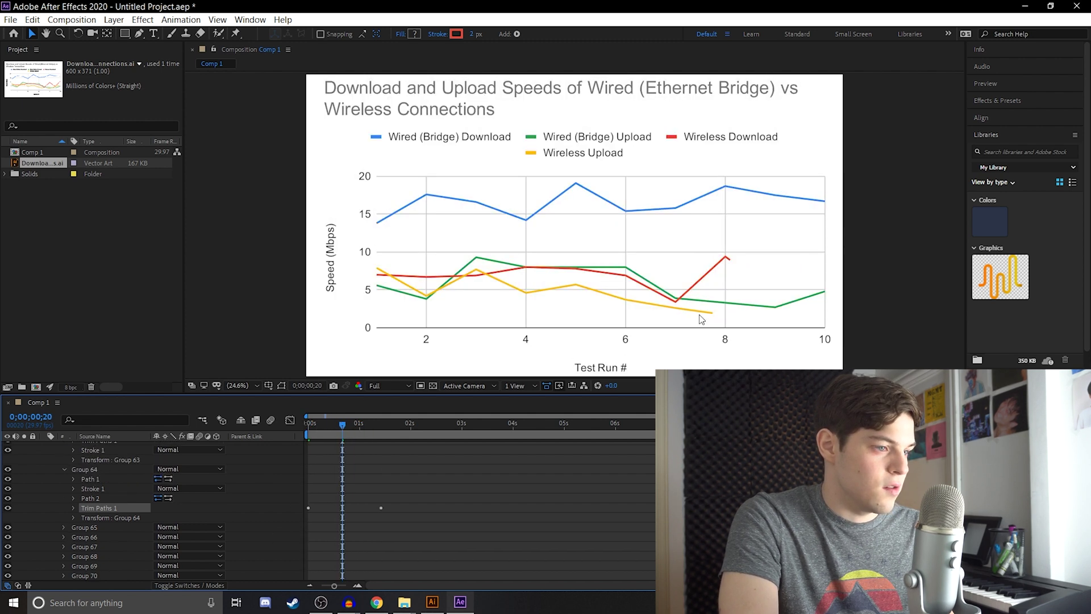
{"action": "left_click", "coordinate": [64, 527]}
Paste the Trim Paths animation into Group 65 at time zero, undoing a mistimed first paste
{"action": "left_click", "coordinate": [104, 528]}
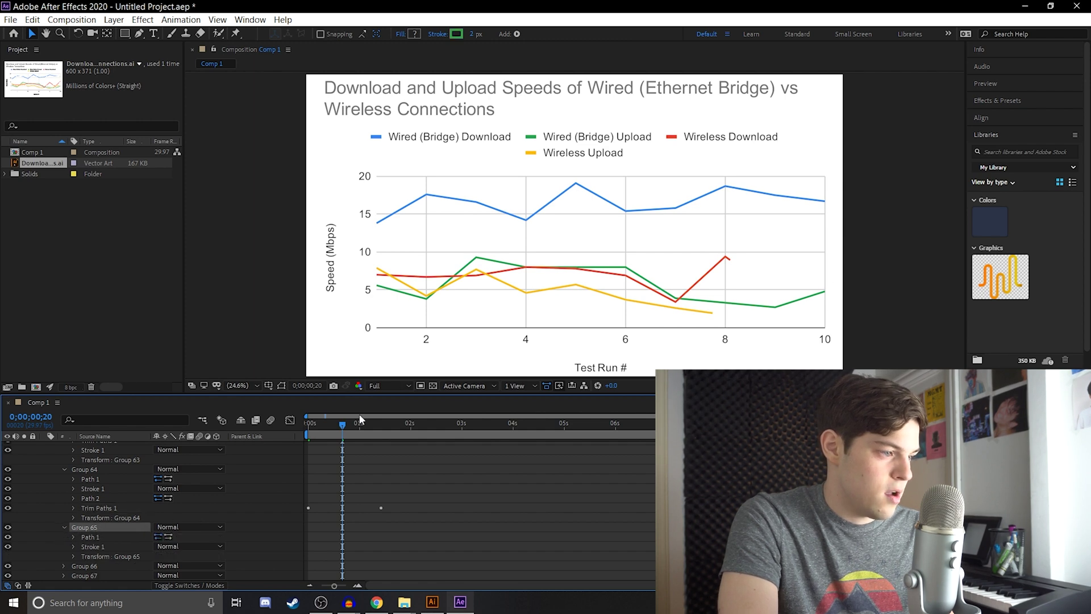
{"action": "key", "text": "Home"}
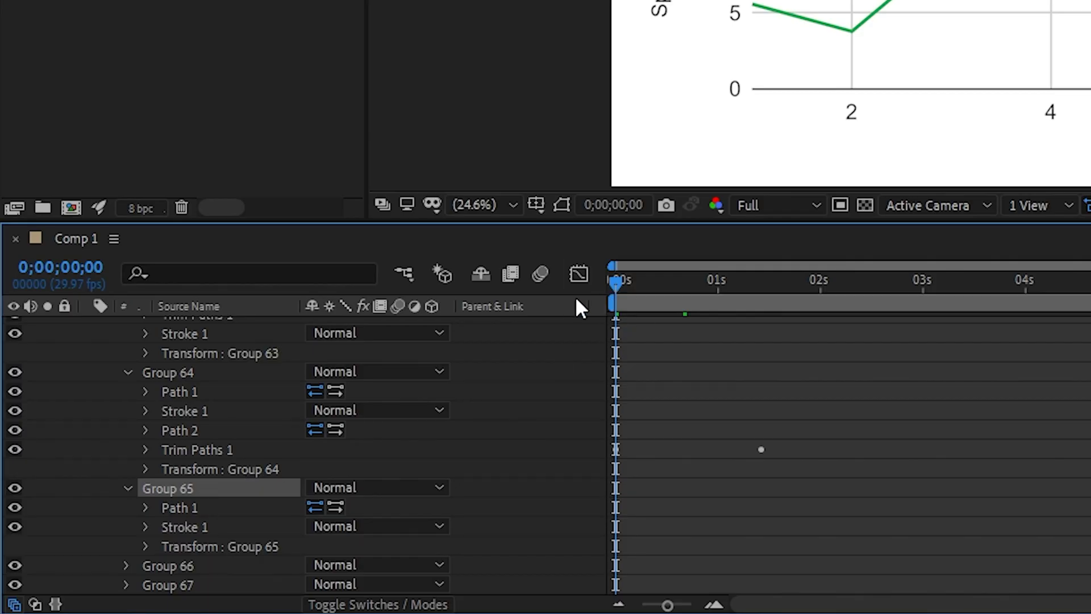
{"action": "left_click_drag", "start_coordinate": [621, 282], "coordinate": [717, 280]}
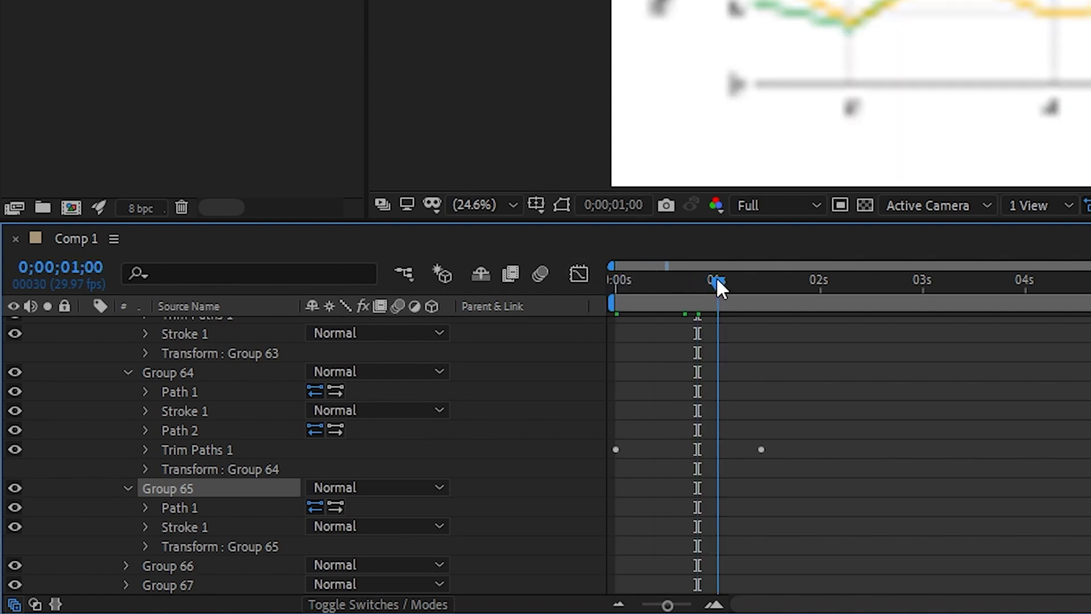
{"action": "key", "text": "ctrl+v"}
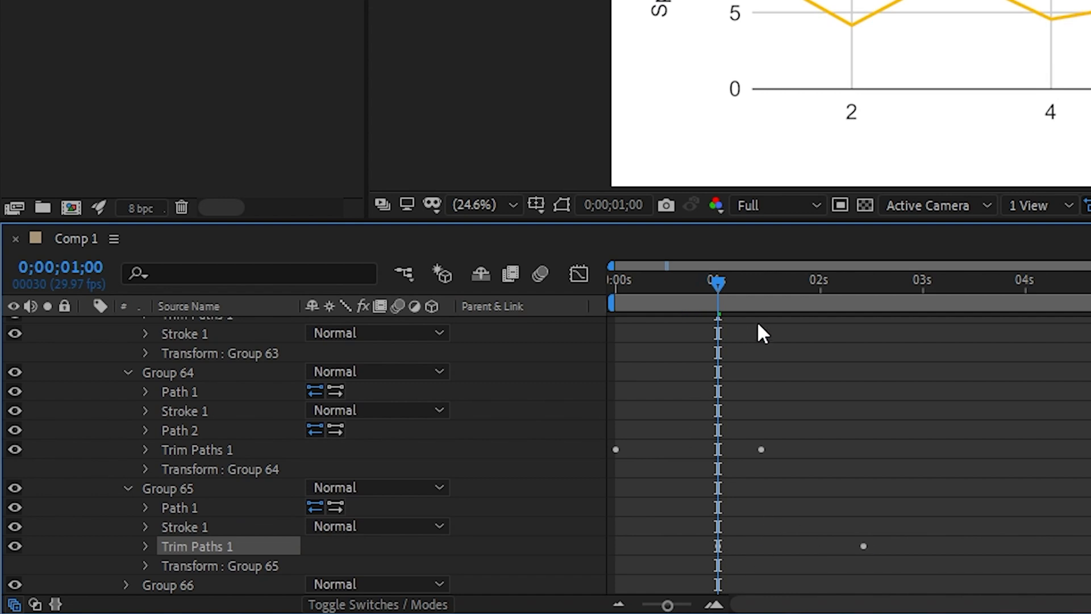
{"action": "key", "text": "ctrl+z"}
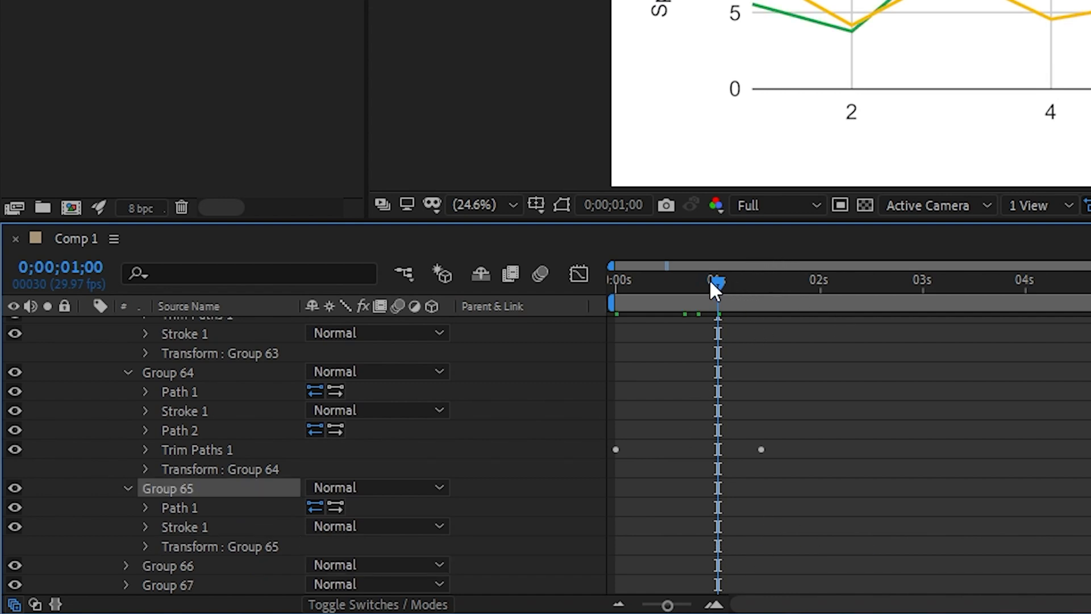
{"action": "key", "text": "Home"}
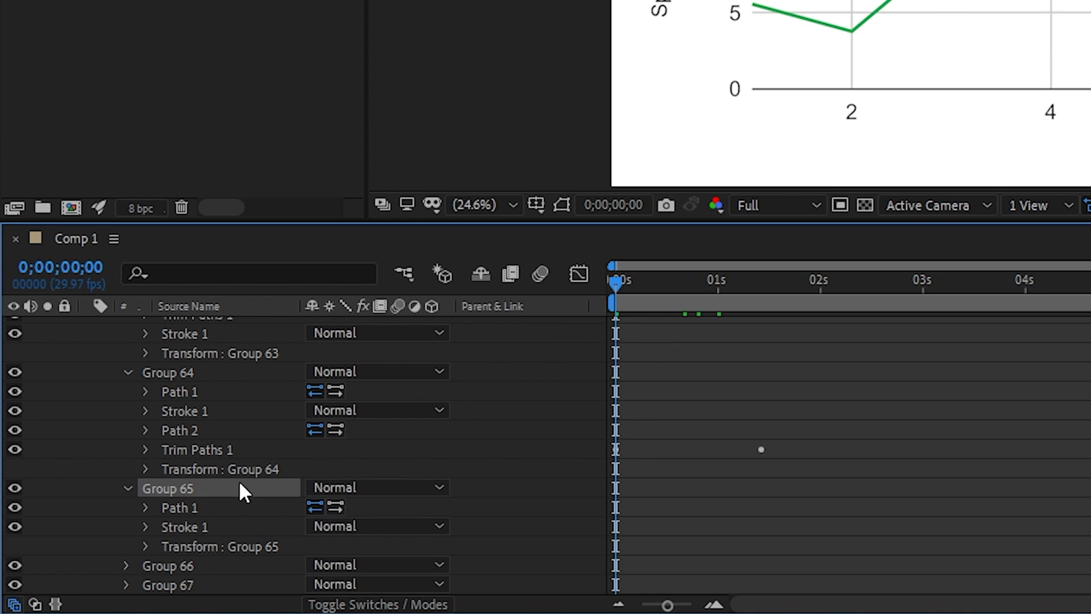
{"action": "key", "text": "ctrl+v"}
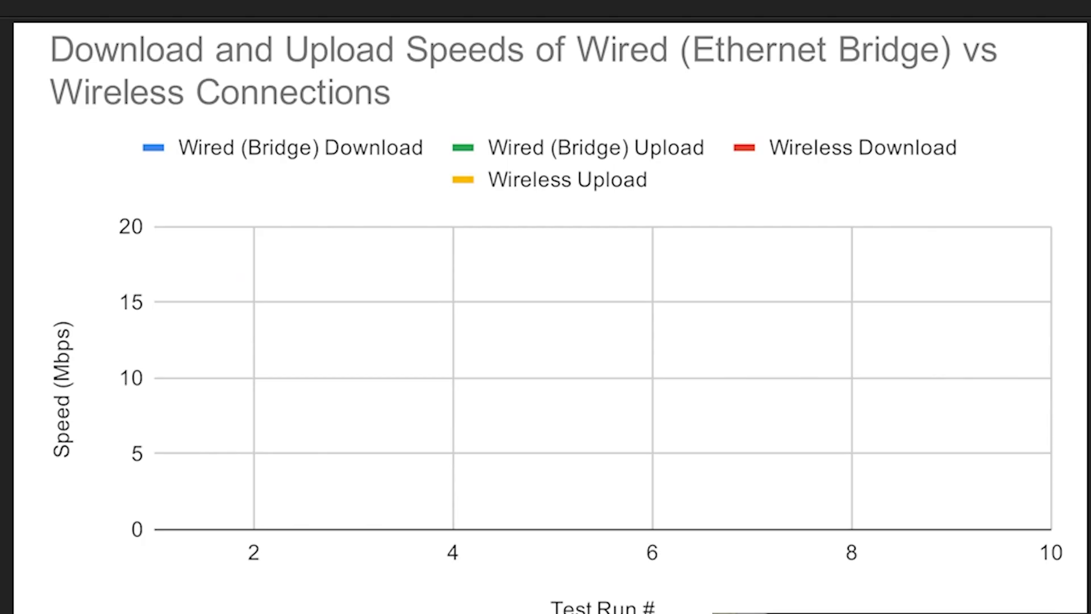
Preview the chart, collapse the layer properties with U, and preview the four lines drawing on again
{"action": "key", "text": "space"}
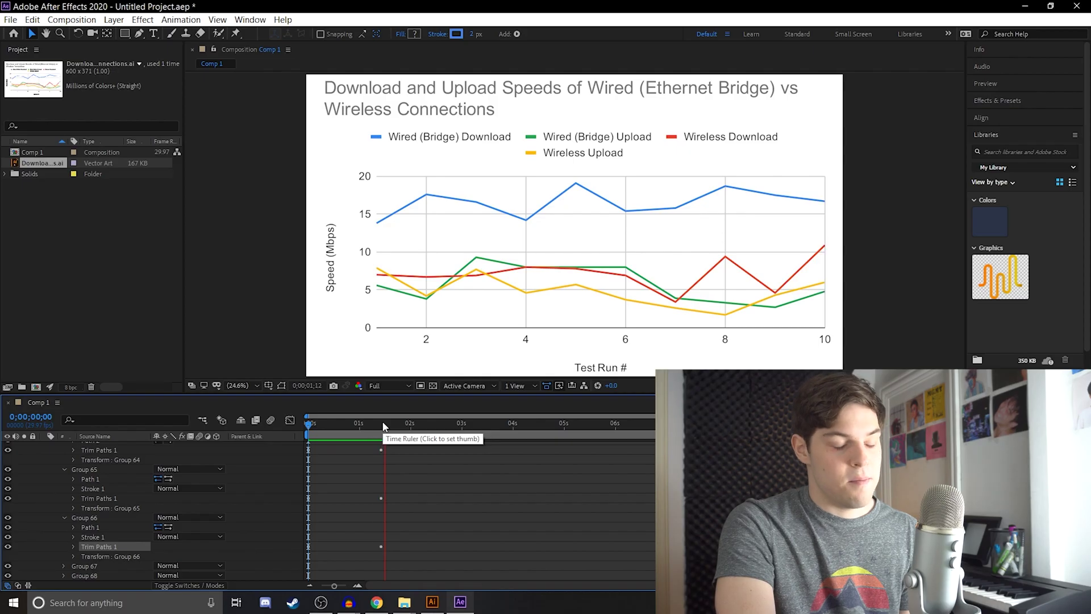
{"action": "key", "text": "u"}
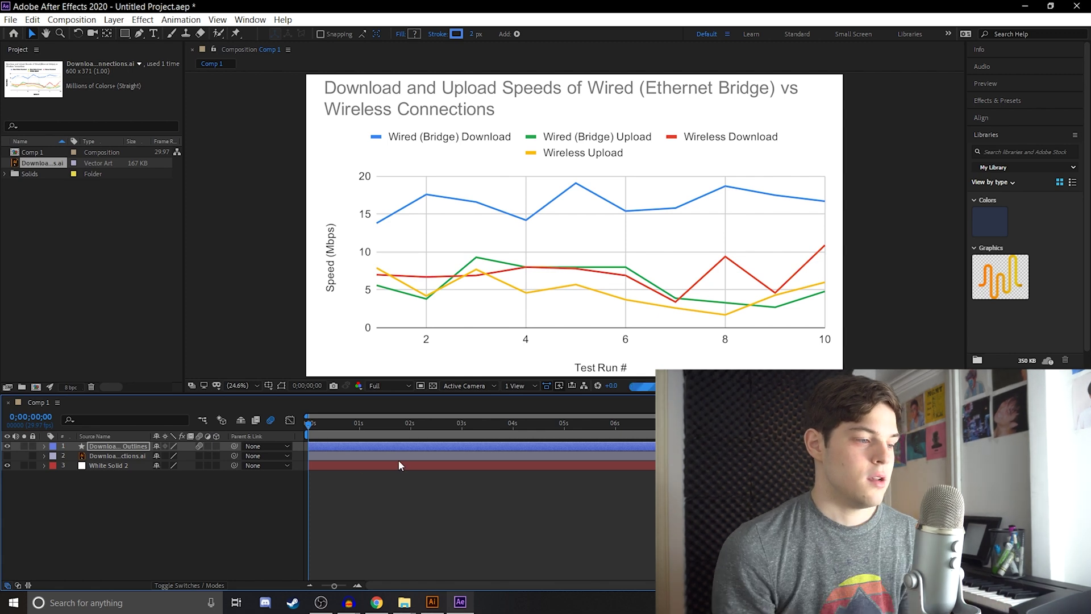
{"action": "key", "text": "space"}
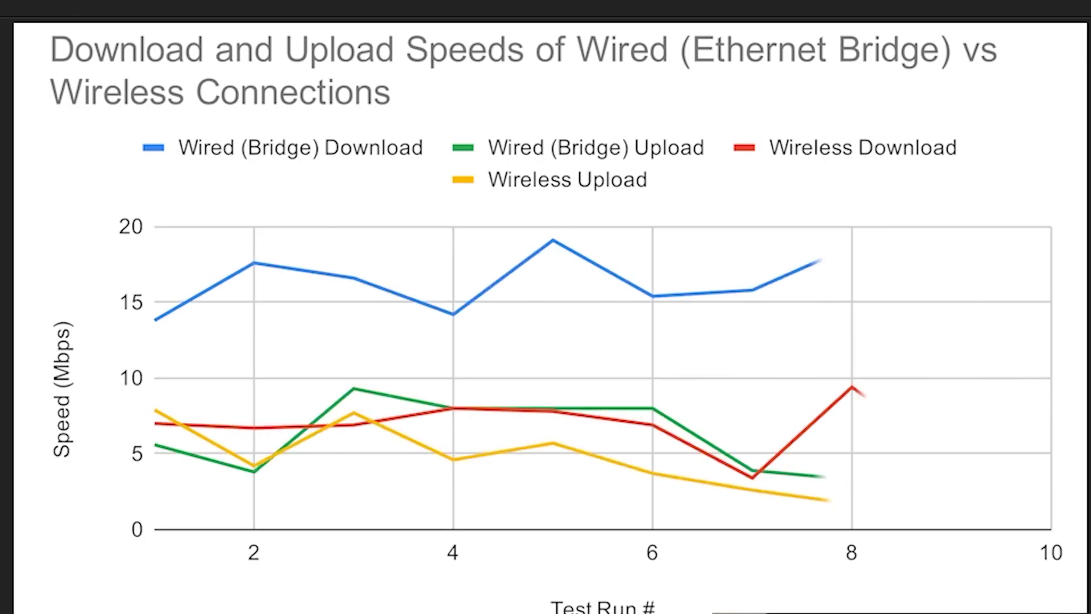